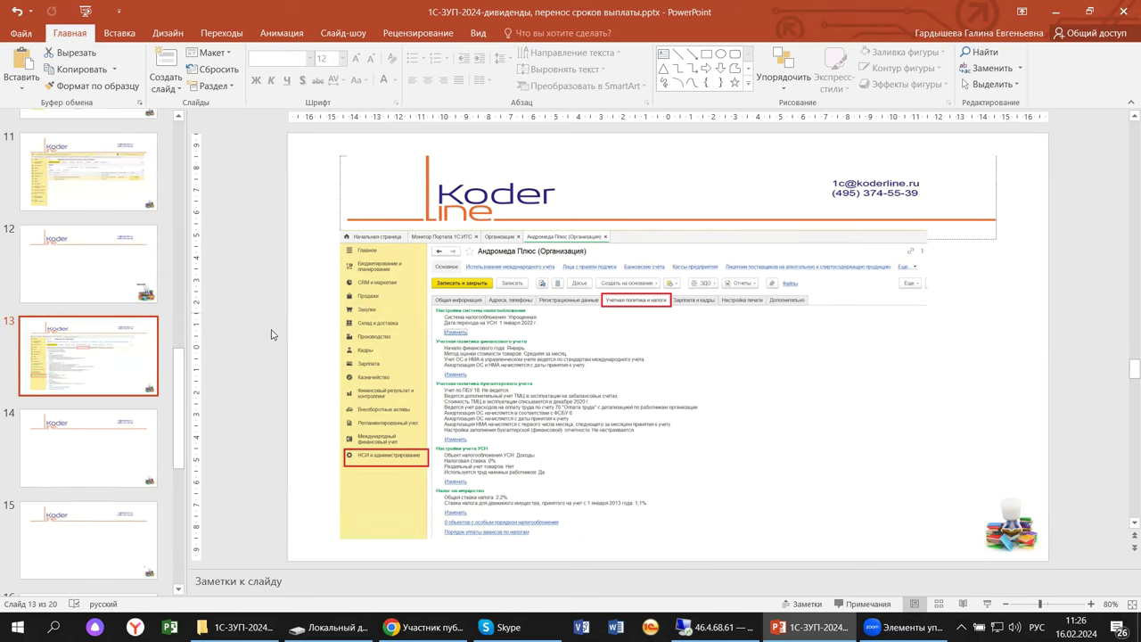
Step: Switch to the 1C:ERP remote session and open the Андромеда organization card from the Организации list under НСИ и администрирование
click(713, 627)
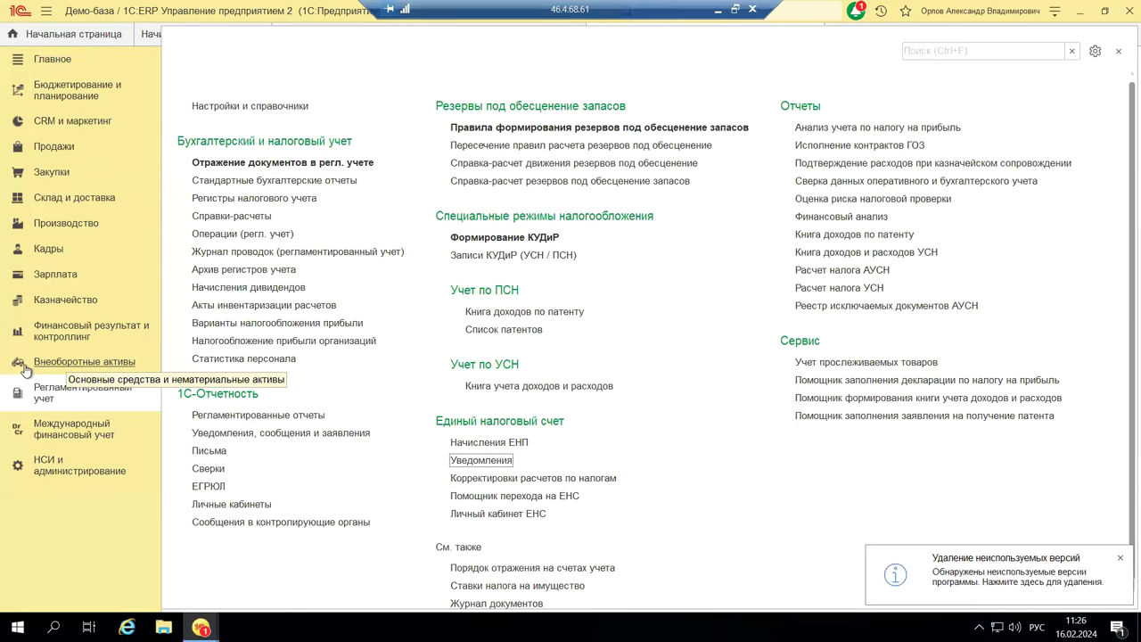
click(45, 477)
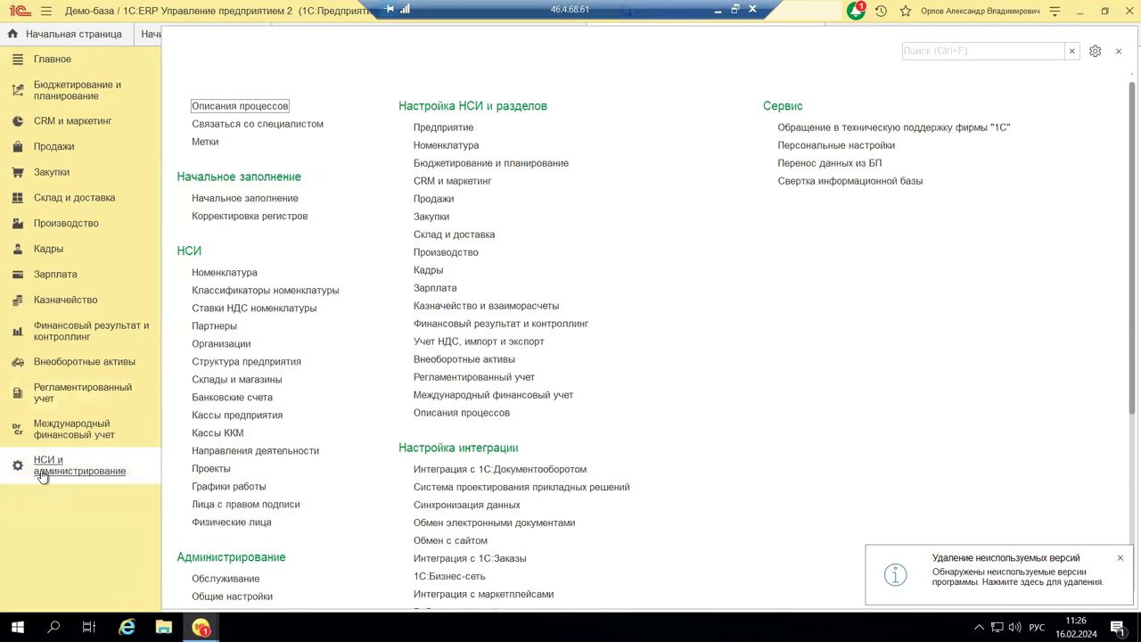
click(236, 346)
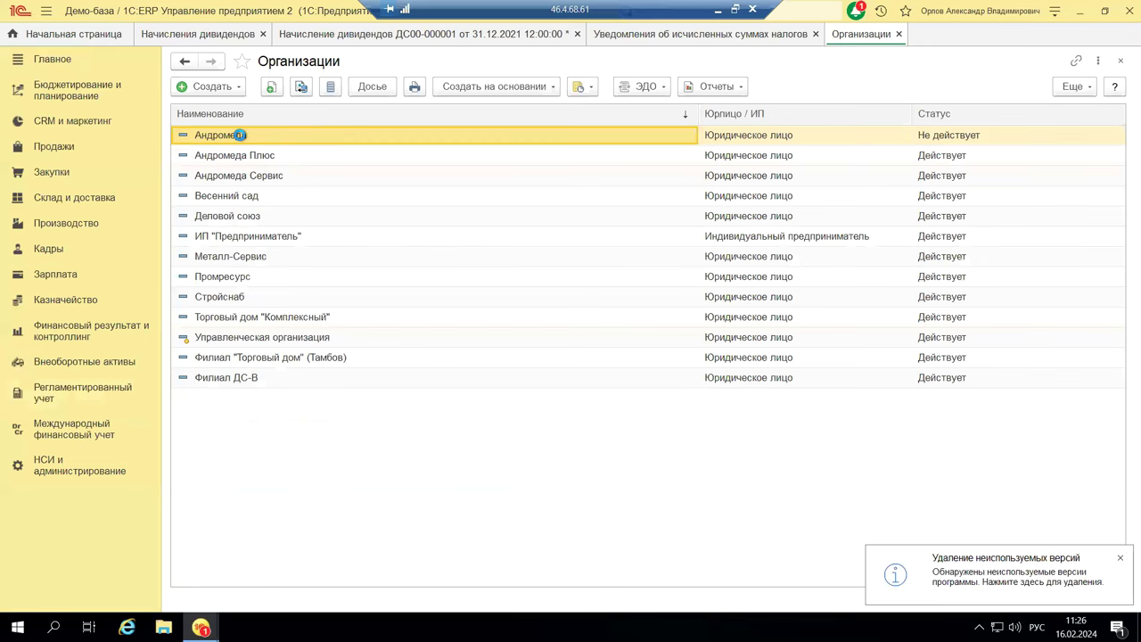
double_click(224, 136)
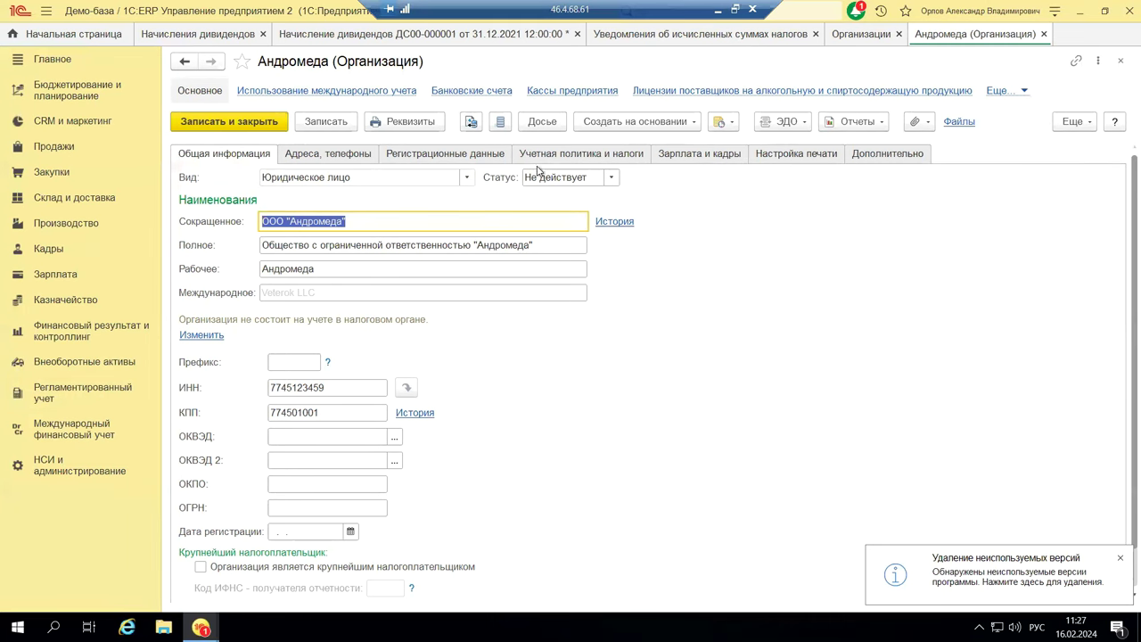
Step: Examine Андромеда's tax system settings under Учетная политика и налоги and close them without changes
click(605, 155)
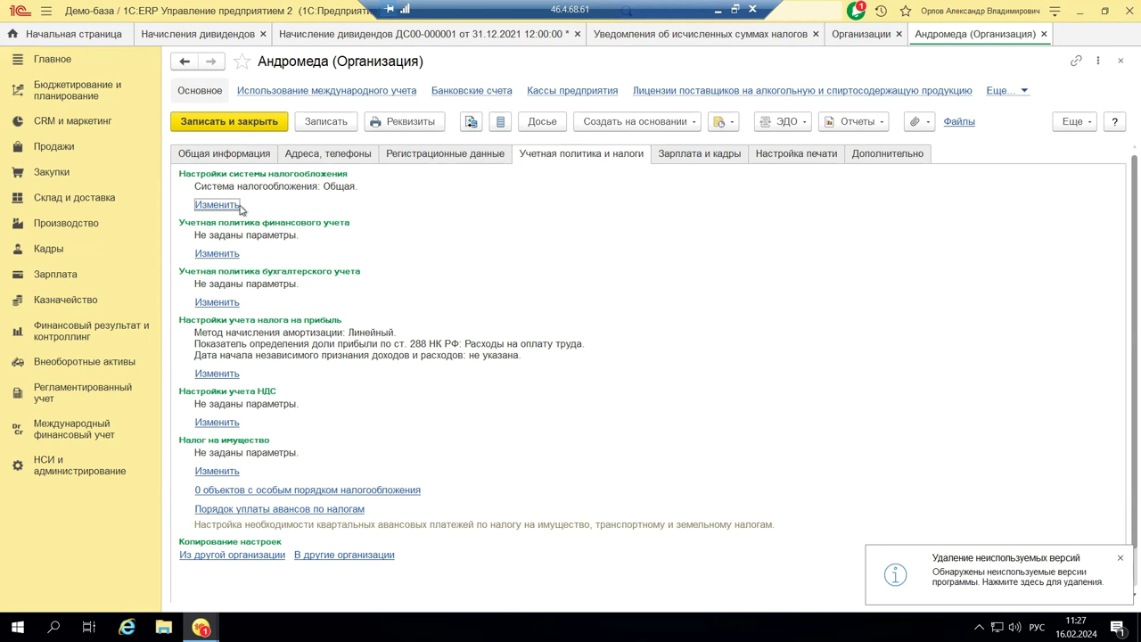
click(201, 206)
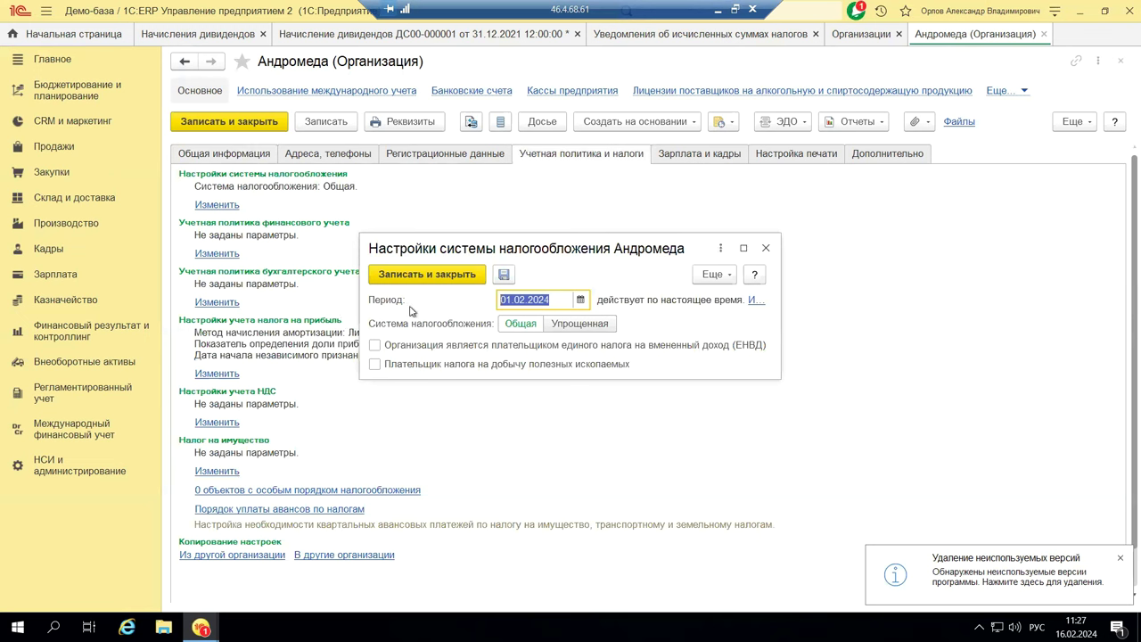
click(769, 249)
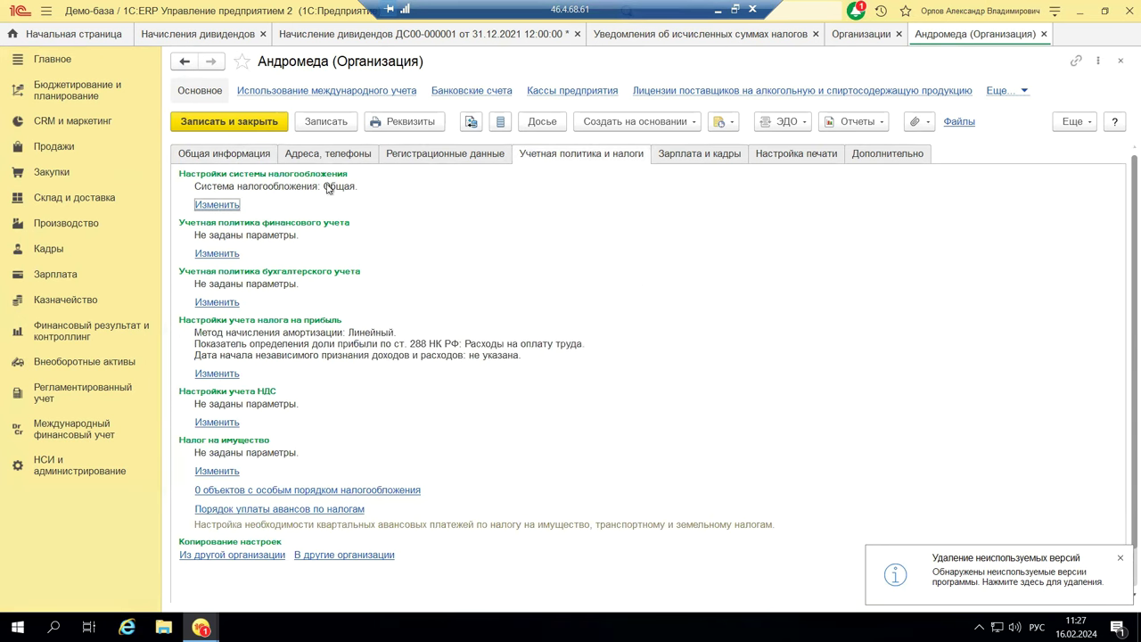
Step: Open the Воинский учет settings under Зарплата и кадры and generate the form План работы по осуществлению воинского учета
click(667, 161)
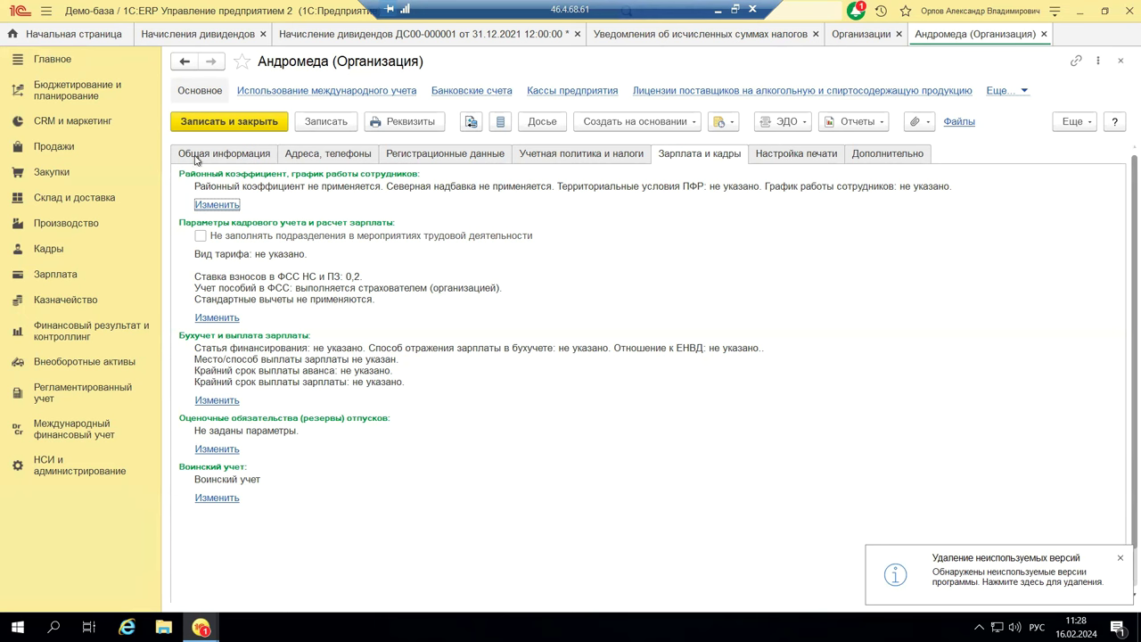
click(216, 498)
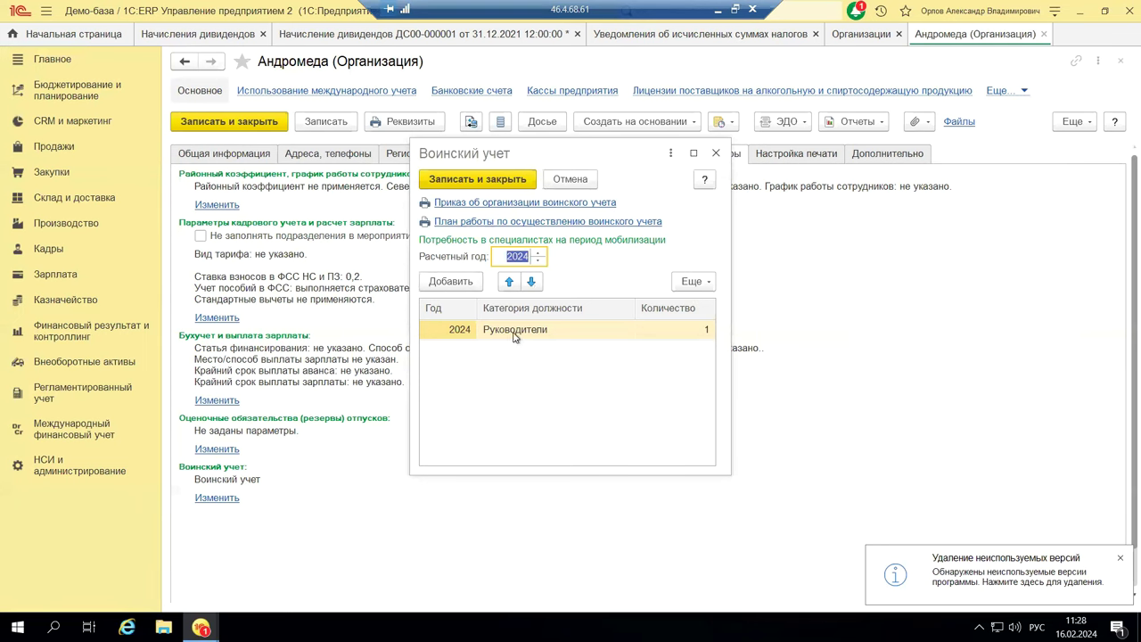
click(502, 223)
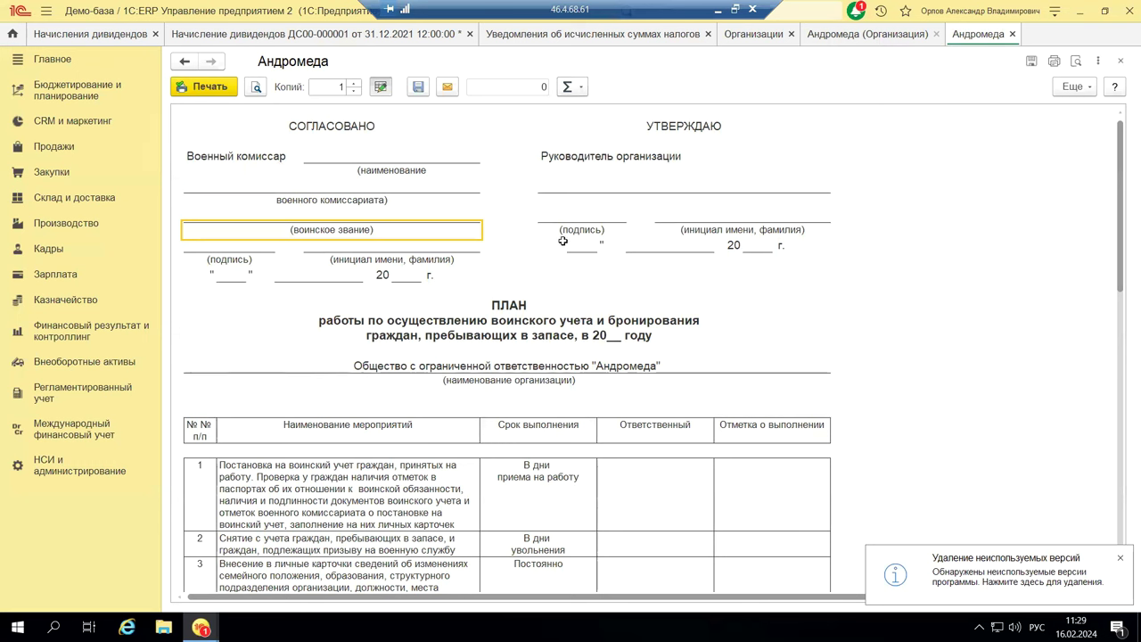
Step: Review the approval fields and activity table of the military registration work plan, and close the form and the Воинский учет settings
click(563, 186)
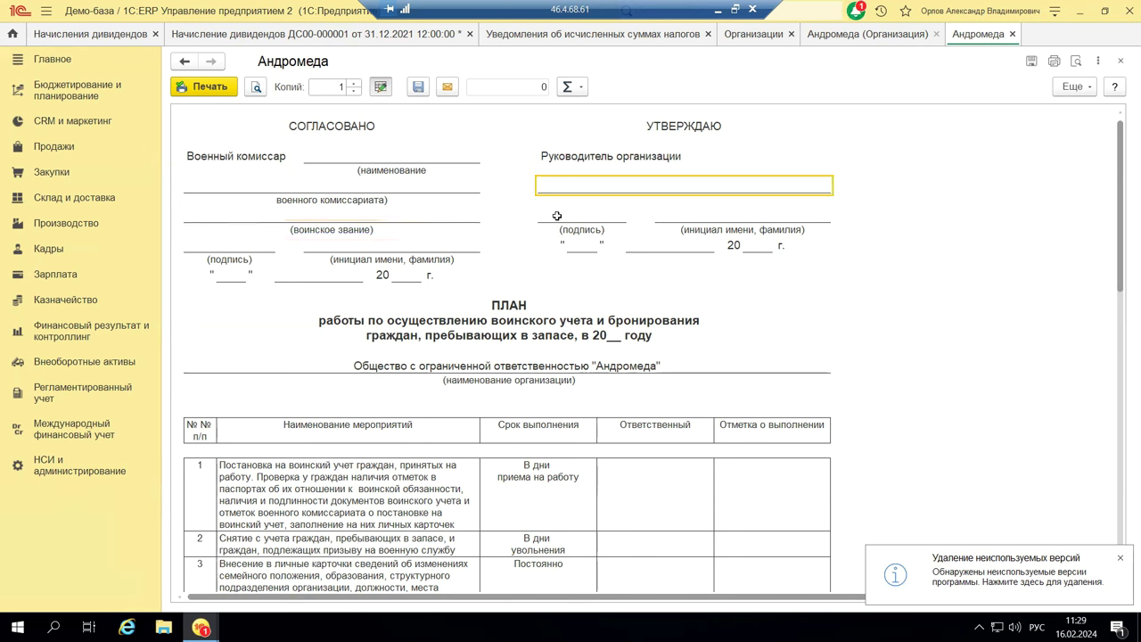
click(562, 214)
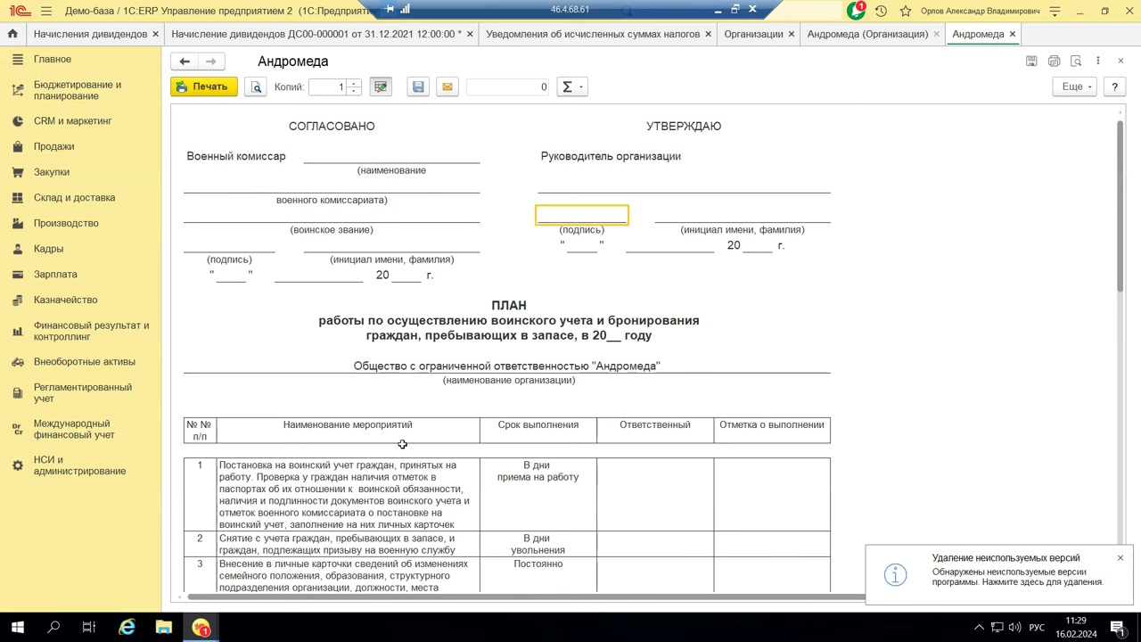
scroll(402, 443, down, 15)
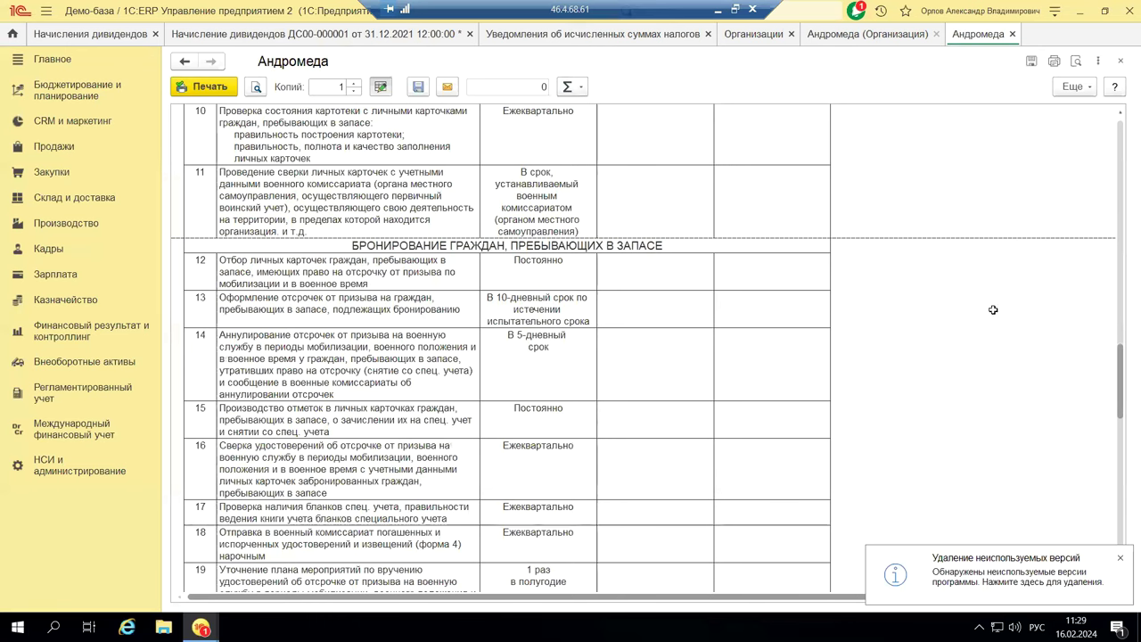
click(1121, 61)
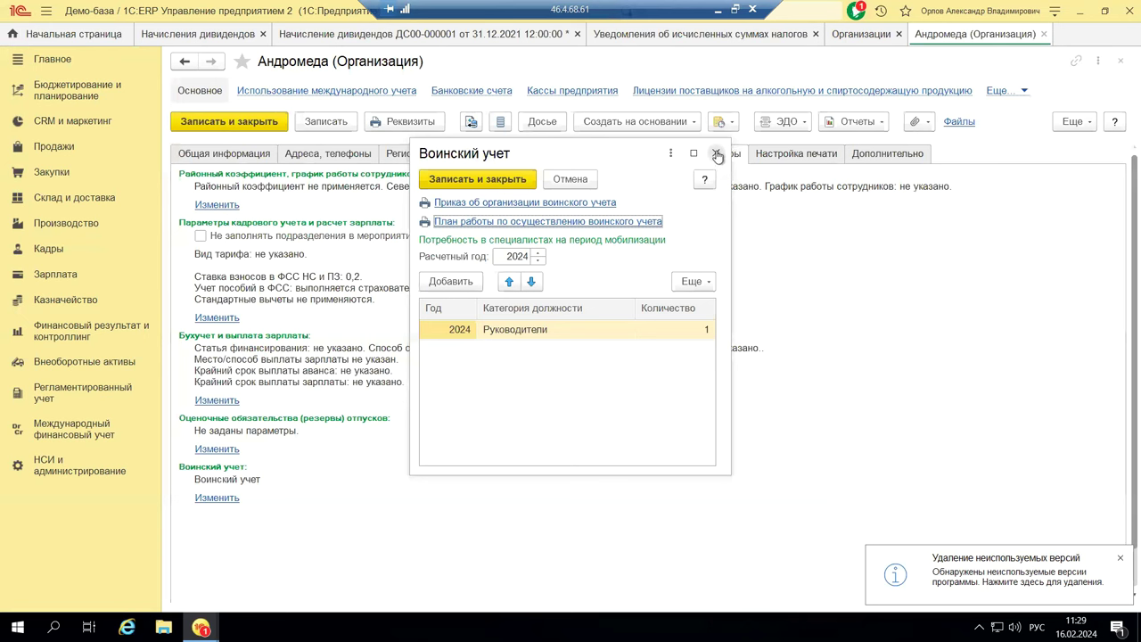
click(716, 154)
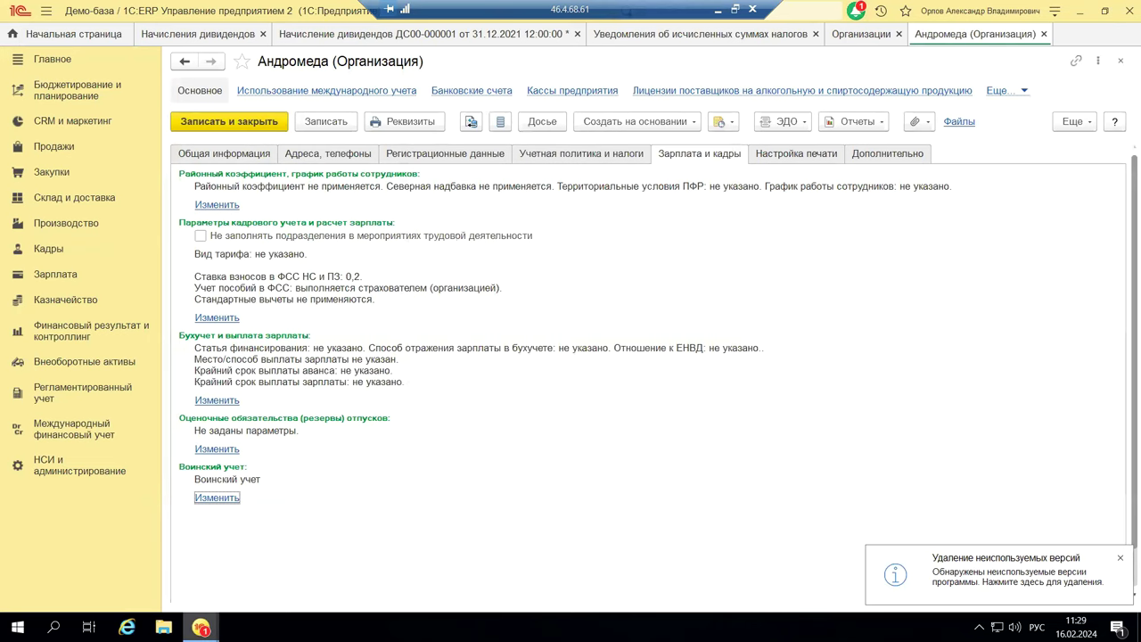
Step: Switch to Зарплата и управление персоналом and examine the Воинский учет options in the Кадровый учет settings
mouse_move(200, 626)
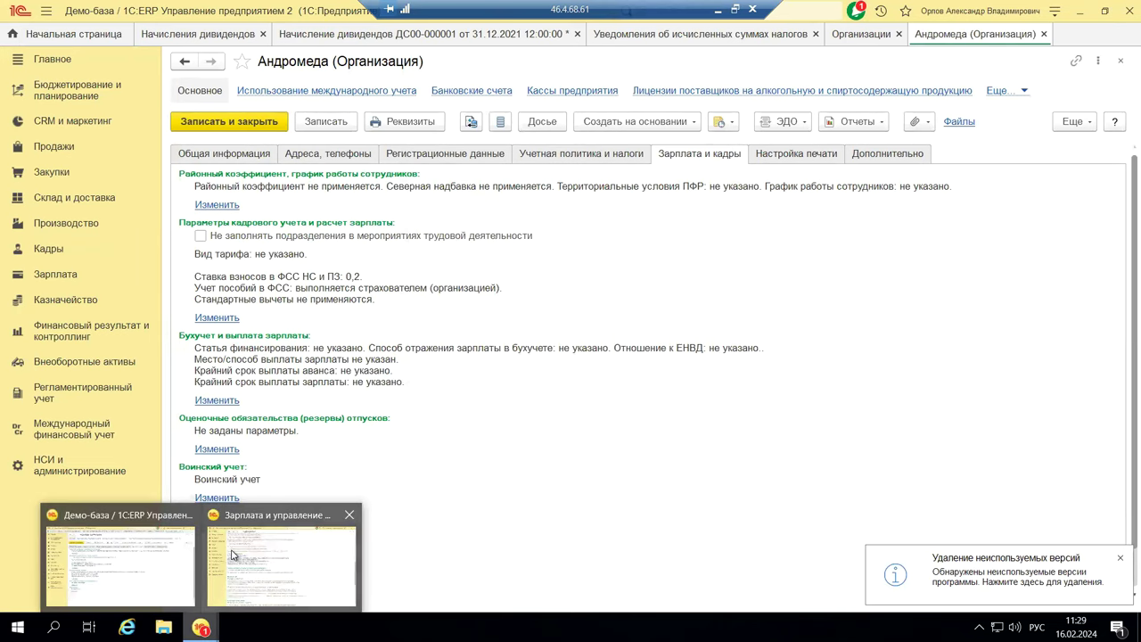
mouse_move(231, 554)
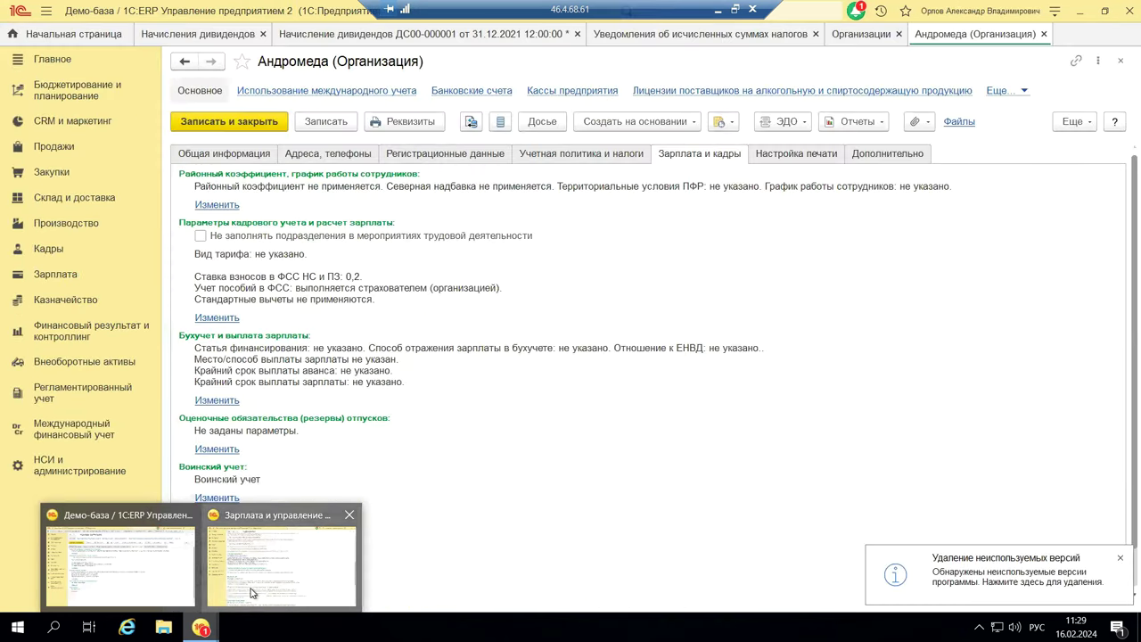
click(255, 571)
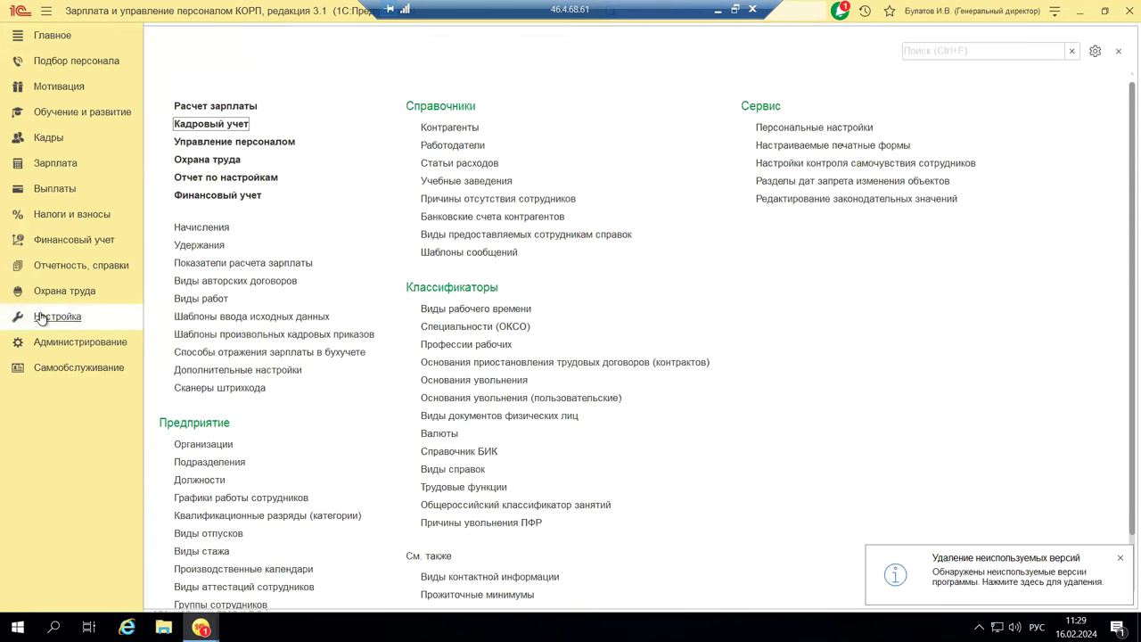
click(195, 126)
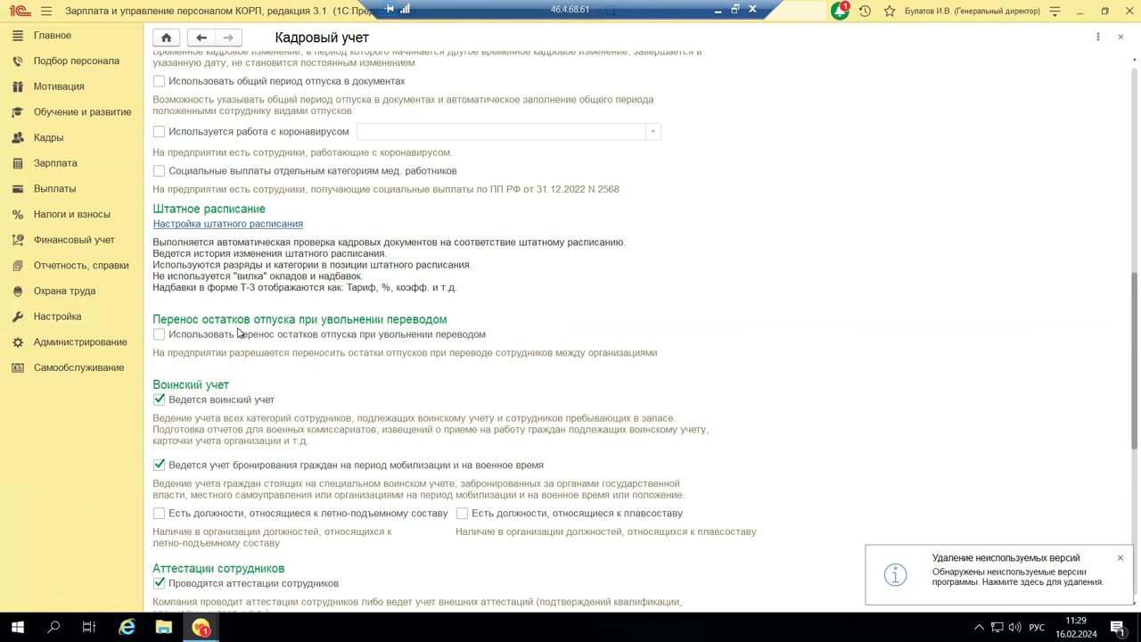
scroll(192, 181, up, 4)
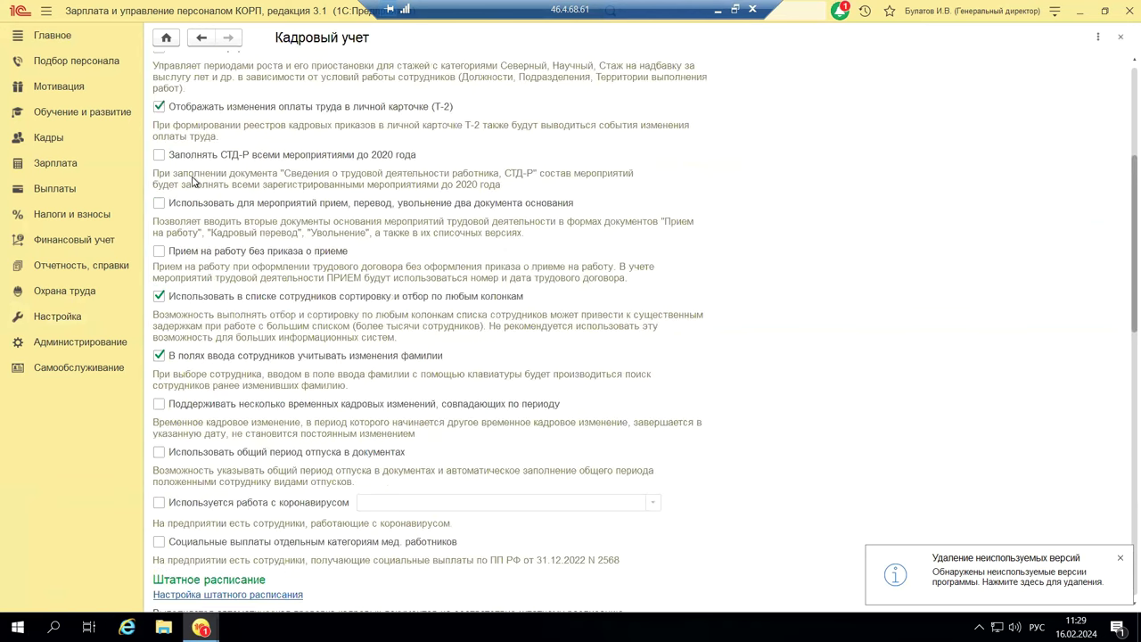
scroll(192, 188, down, 4)
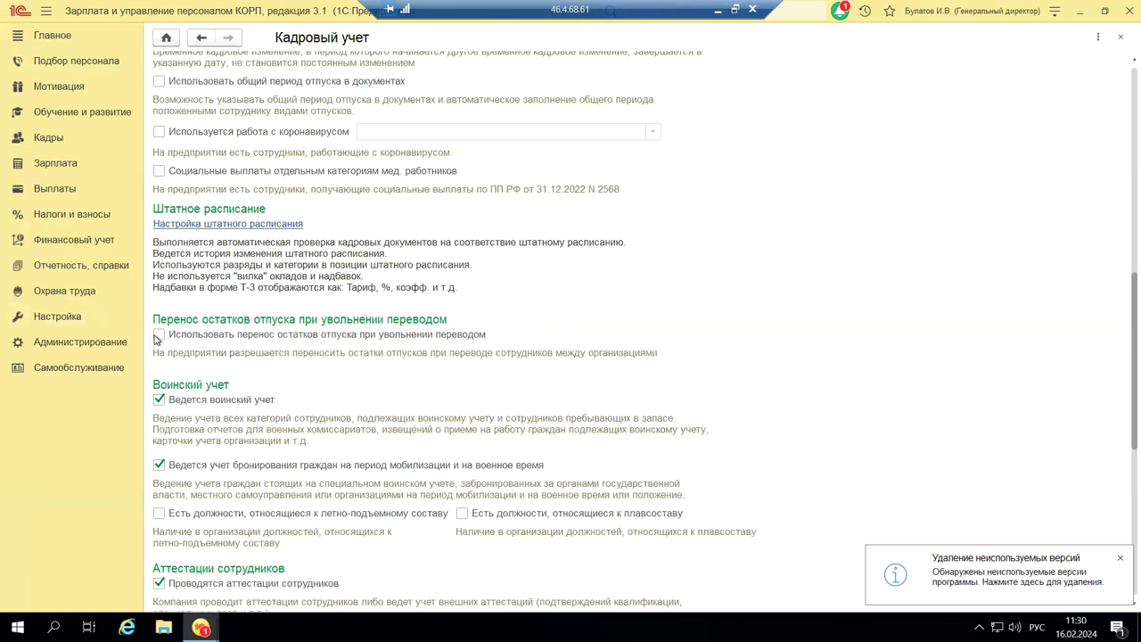
scroll(161, 343, down, 3)
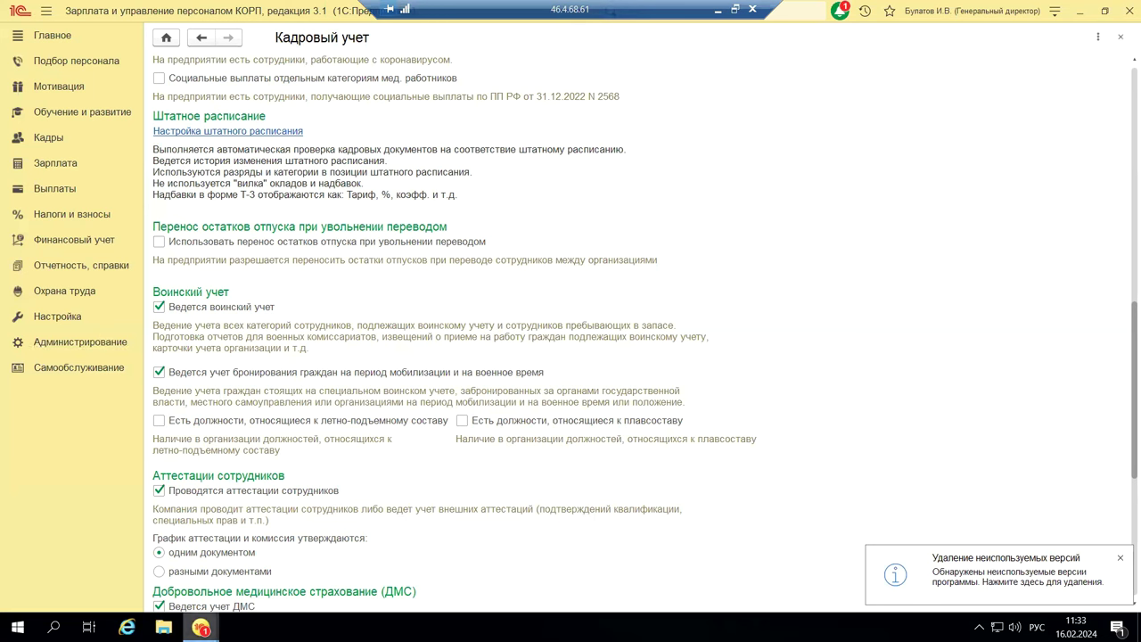
Step: Return to 1C:ERP, close the Андромеда organization card, and switch back to the PowerPoint presentation
mouse_move(200, 627)
click(166, 596)
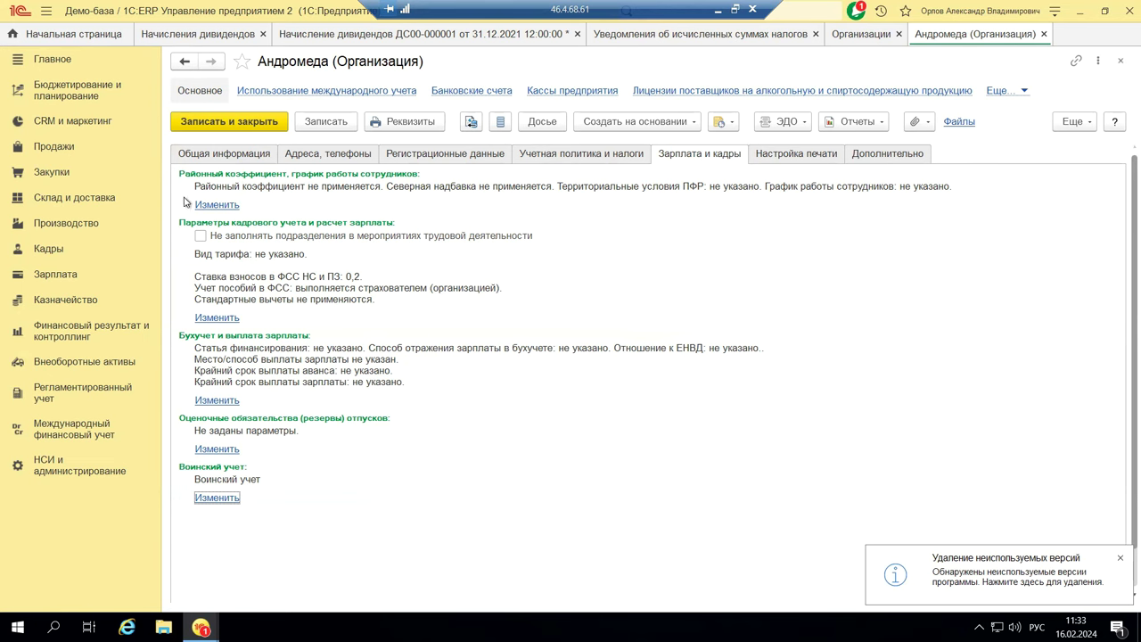
click(1121, 62)
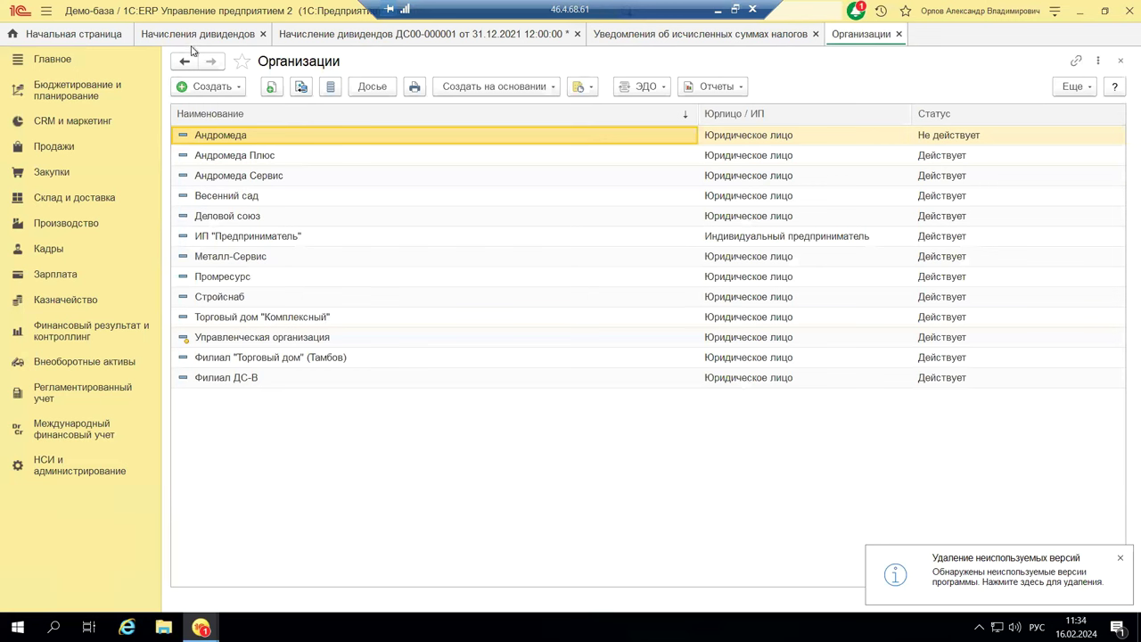
click(719, 12)
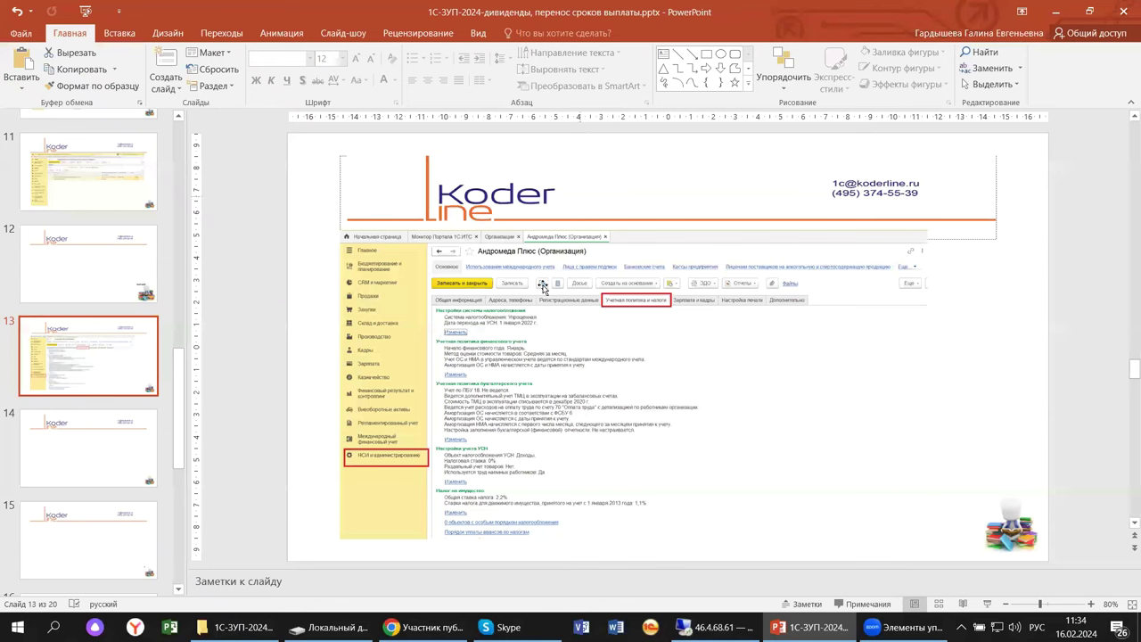
Step: Show slide 14 on compensation for the rotational work method
click(33, 460)
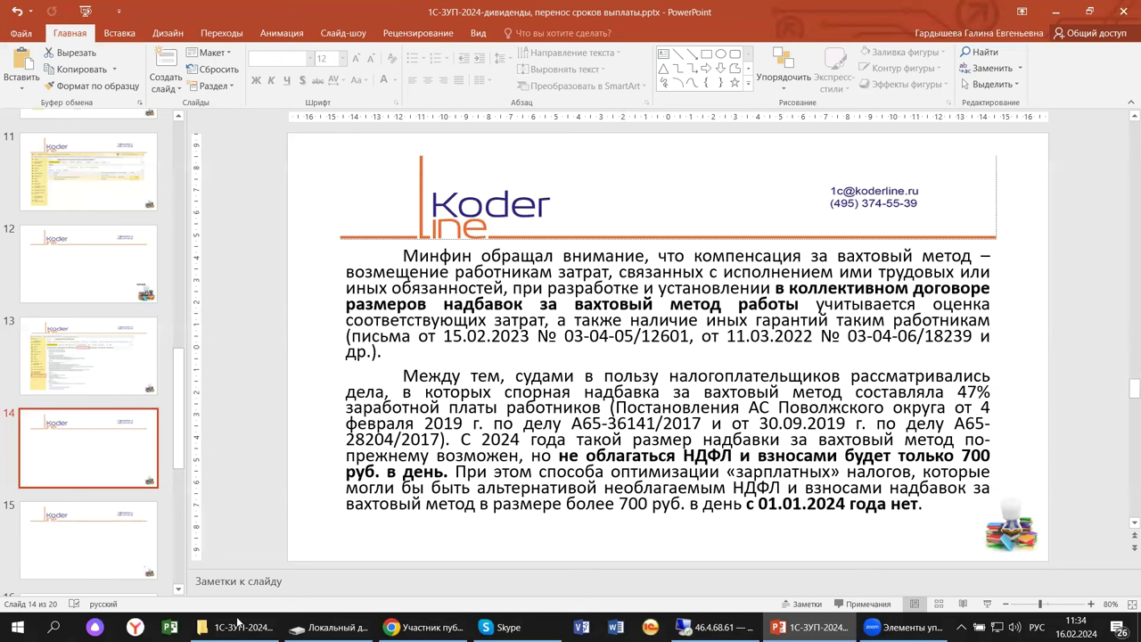
mouse_move(419, 626)
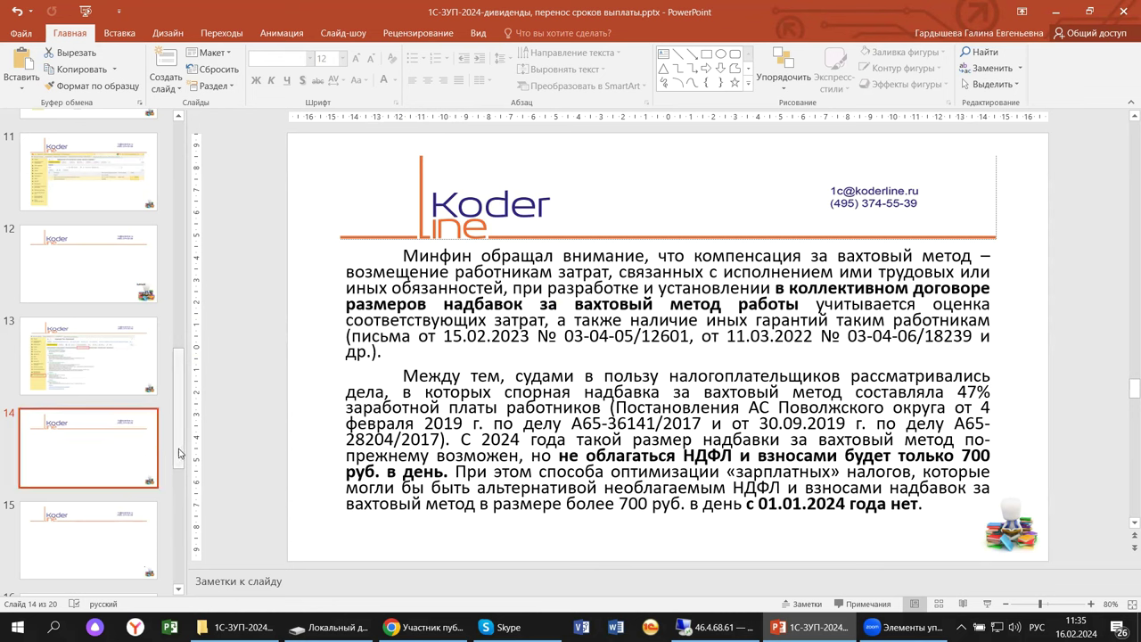
scroll(179, 453, down, 3)
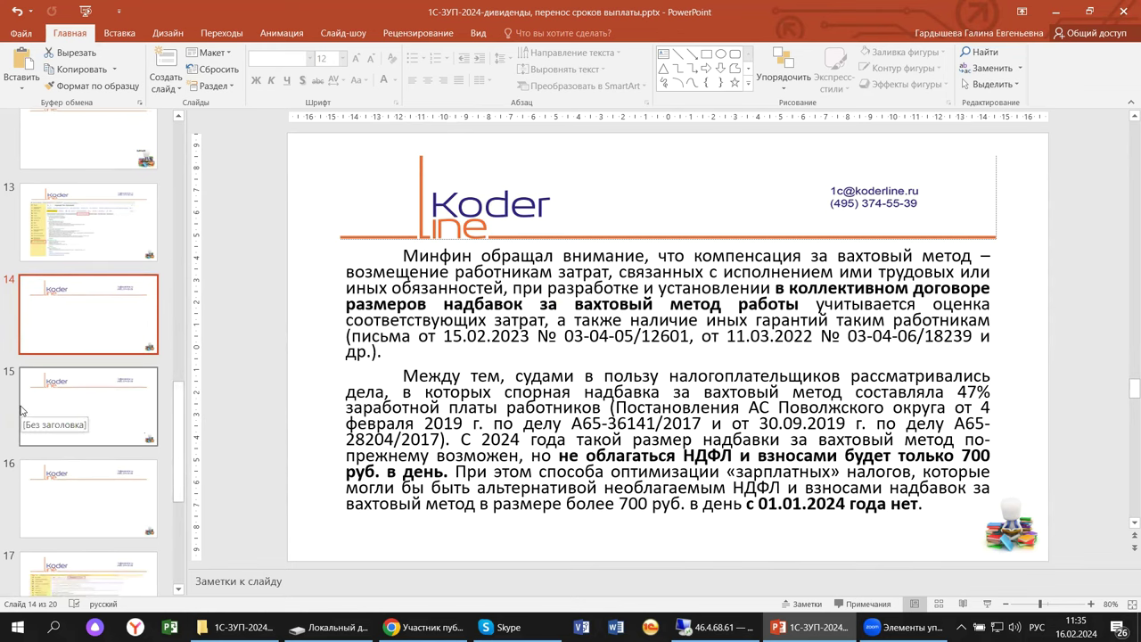
Step: Show slide 15 on НДФЛ нерезидентов and go through its text on income tax rates and the insurance contribution base
click(22, 410)
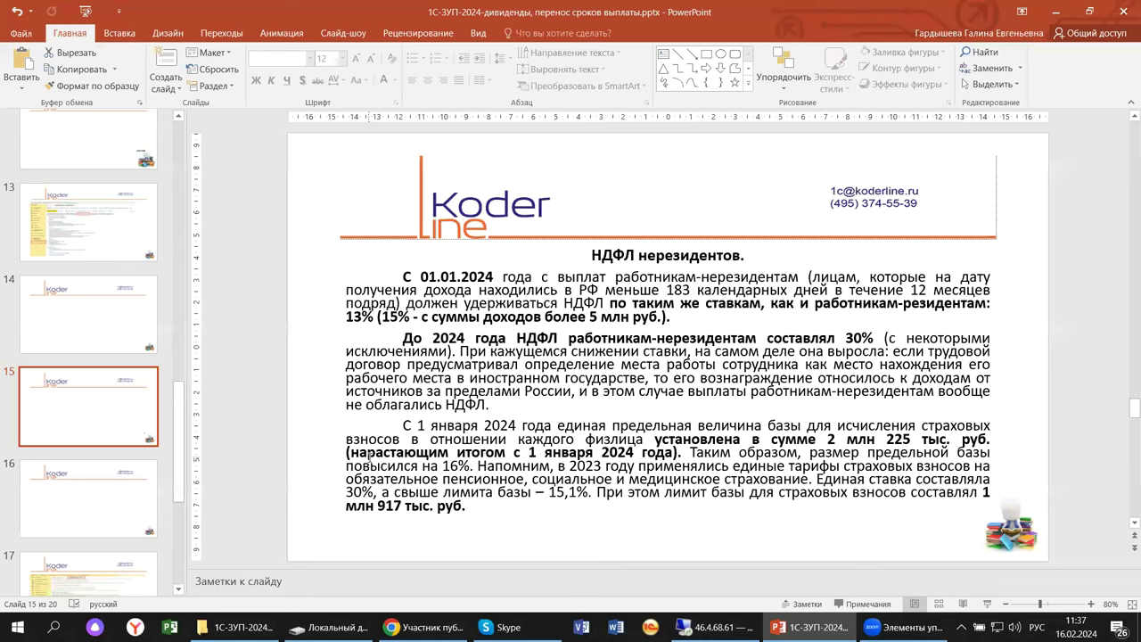
click(402, 425)
key(Left)
key(Left)
key(Left)
key(Left)
key(Left)
key(Left)
key(Left)
key(Left)
key(Left)
Step: Show slide 16, Изменения размеров социальных выплат, and continue to slide 17 with the Кадровый учет settings
click(42, 533)
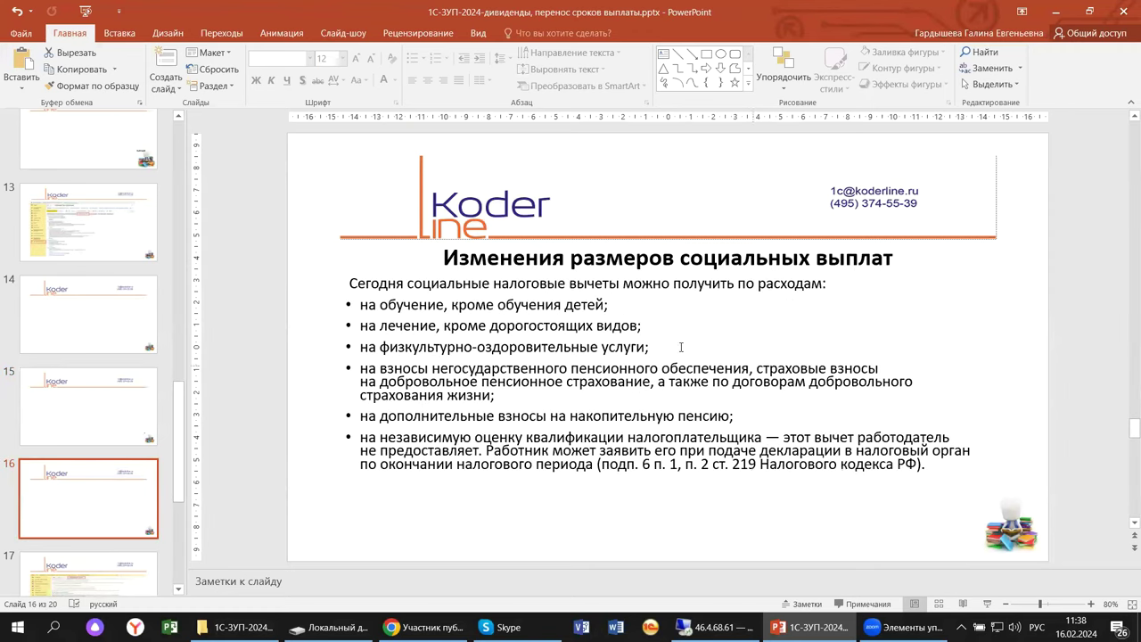
scroll(23, 561, down, 1)
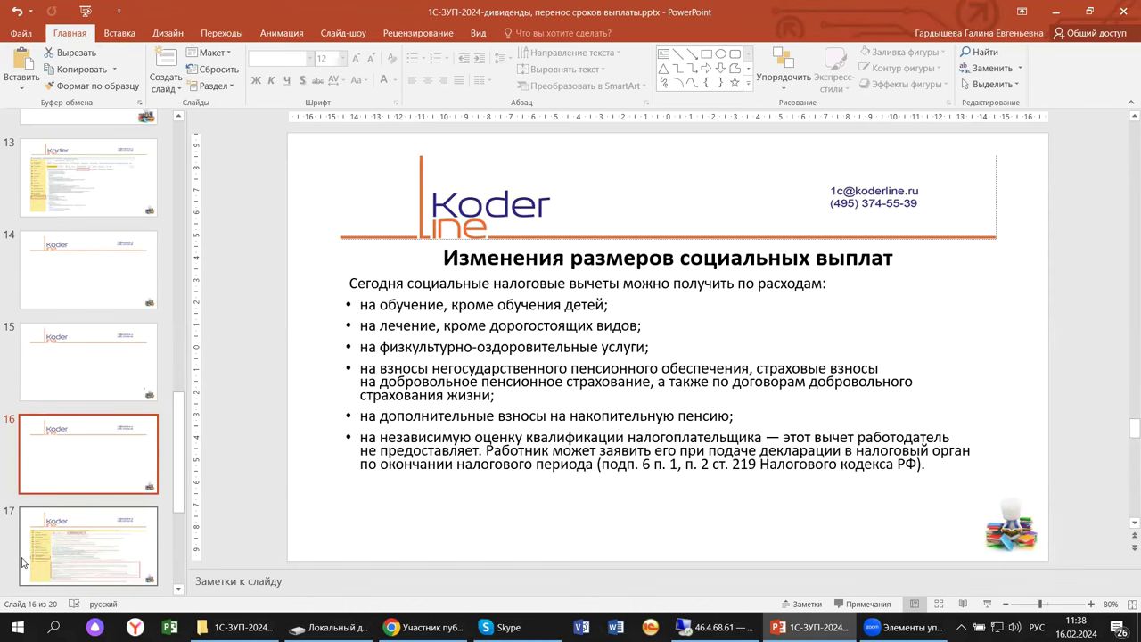
scroll(352, 509, down, 1)
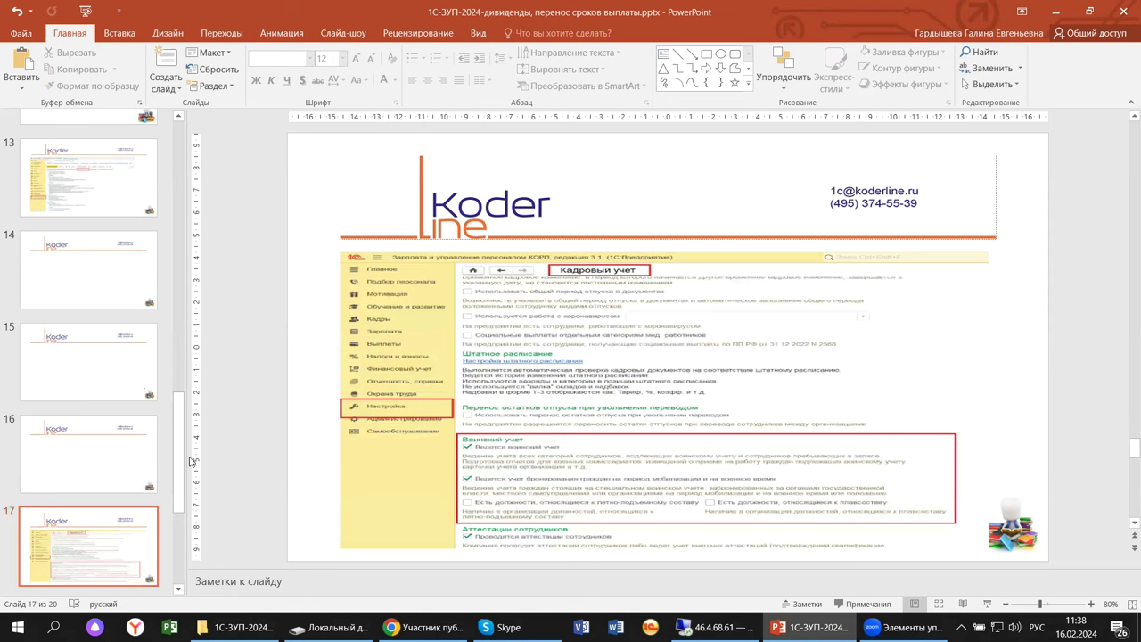
Step: Look over the remaining slides up to slide 20, go back to slide 17, and switch to the 1C:ERP remote session
drag(178, 466, 178, 482)
scroll(153, 534, down, 5)
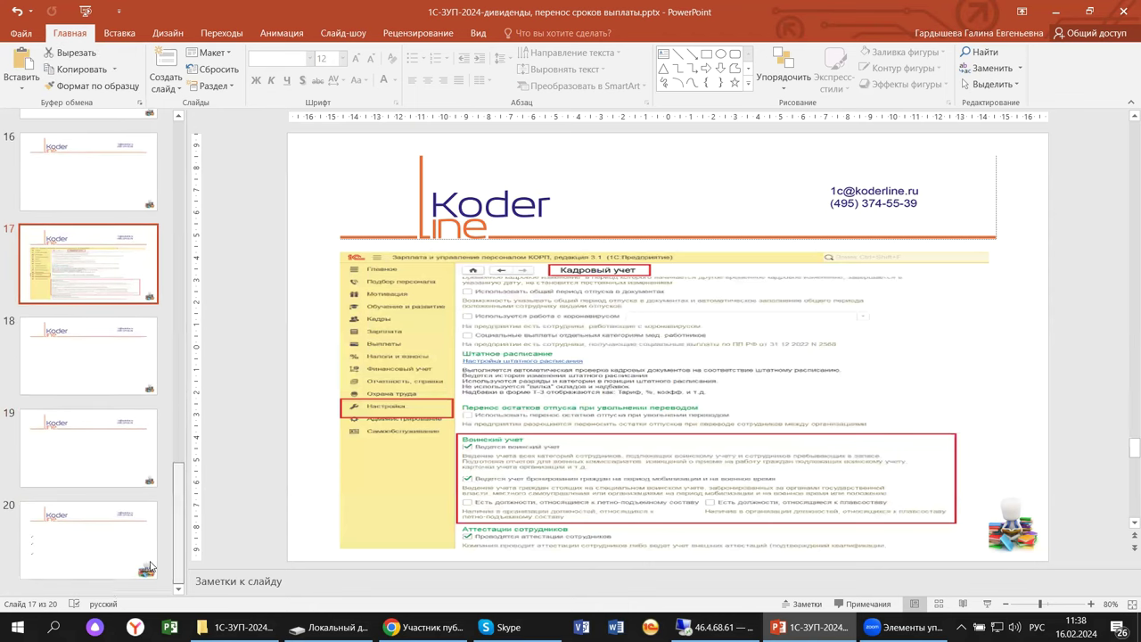
click(150, 558)
click(64, 271)
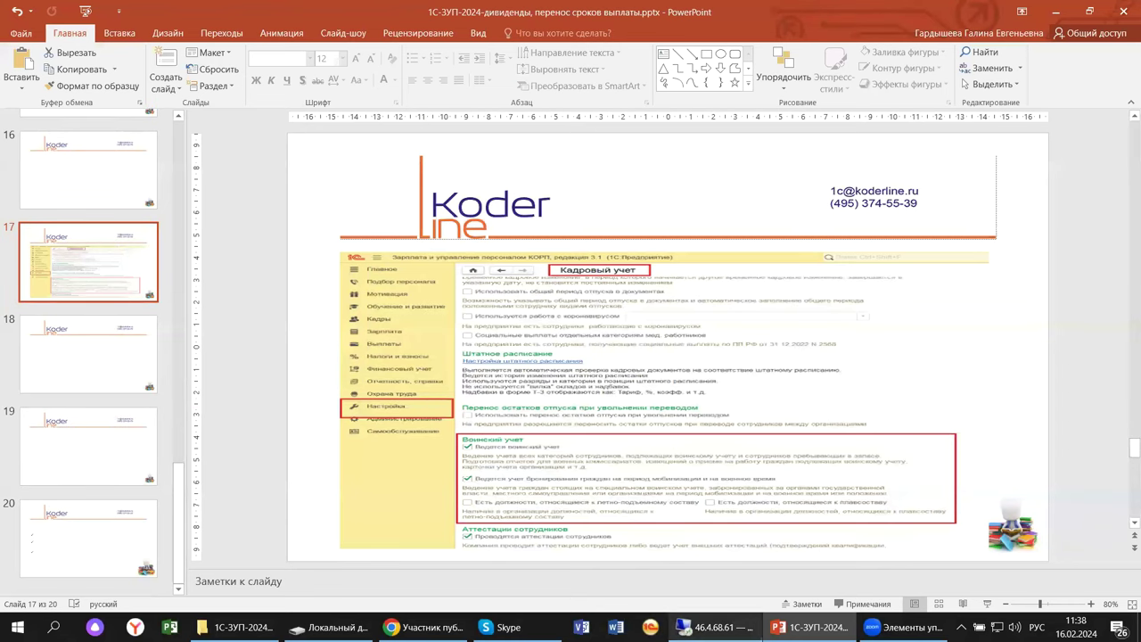
click(713, 627)
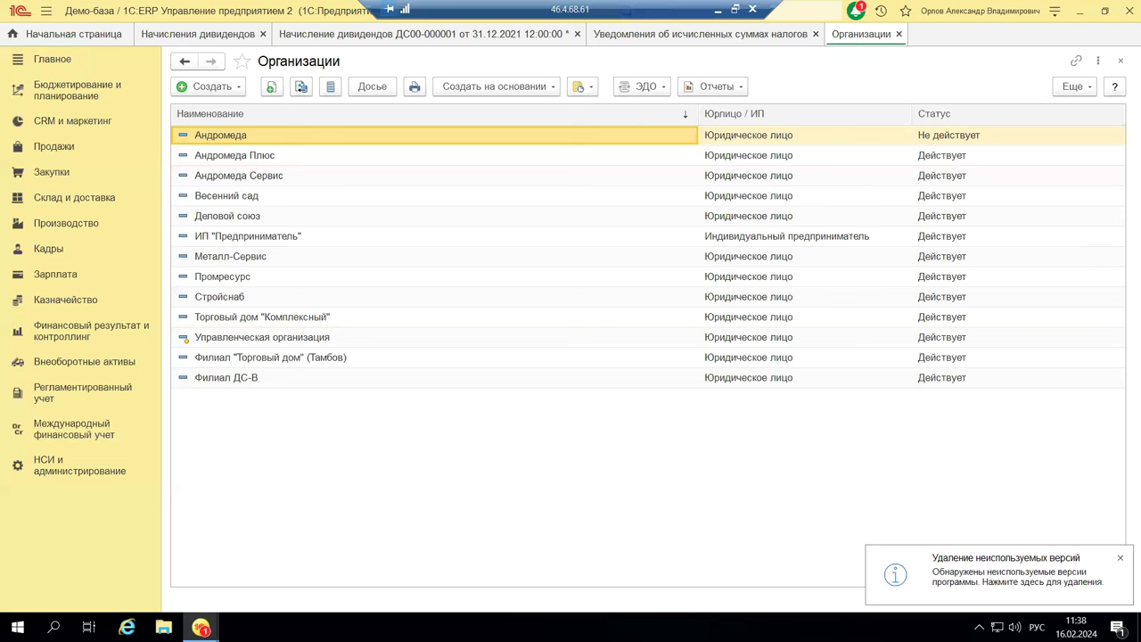
Step: Open the Кадровый учет settings in НСИ и администрирование and show the Воинский учет section
mouse_move(201, 627)
click(31, 462)
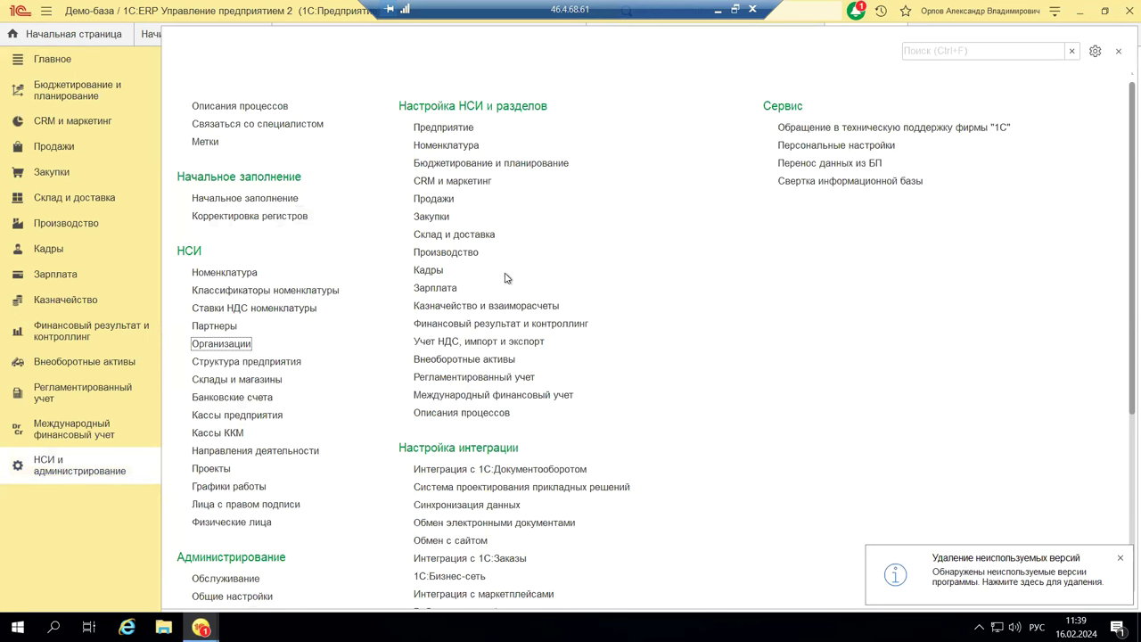
click(430, 272)
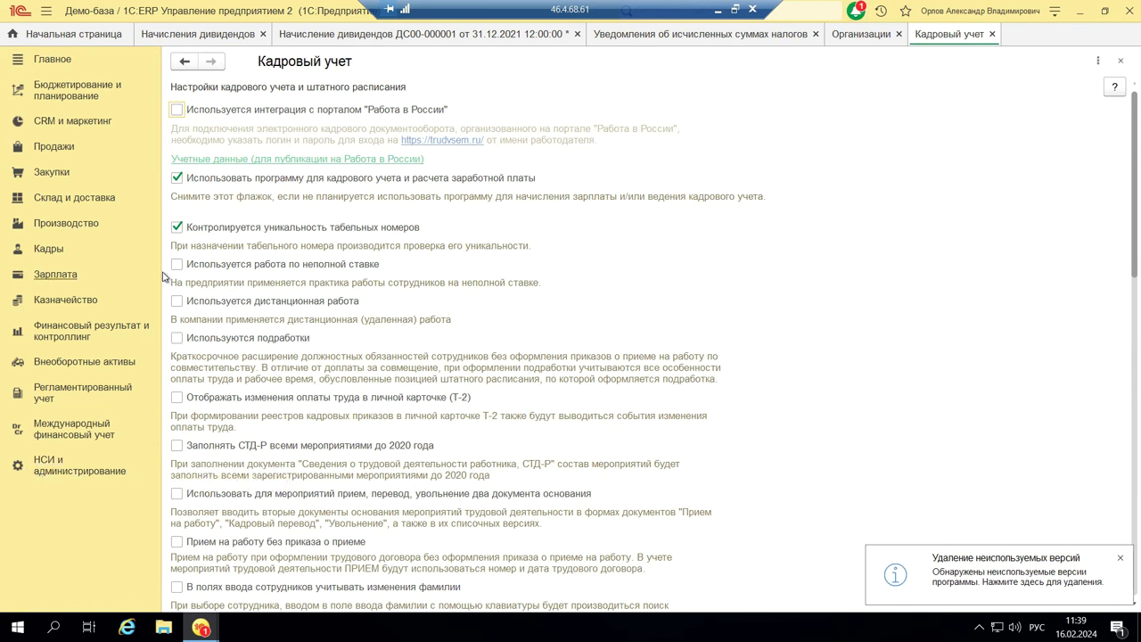
scroll(484, 287, down, 1)
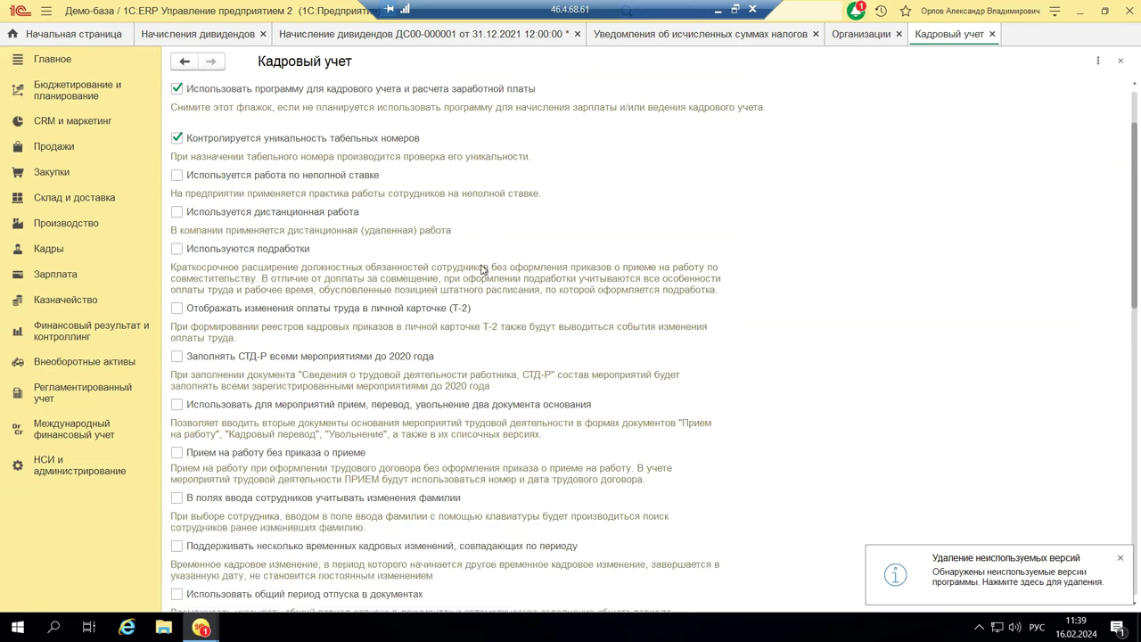
scroll(475, 278, down, 3)
scroll(475, 278, down, 1)
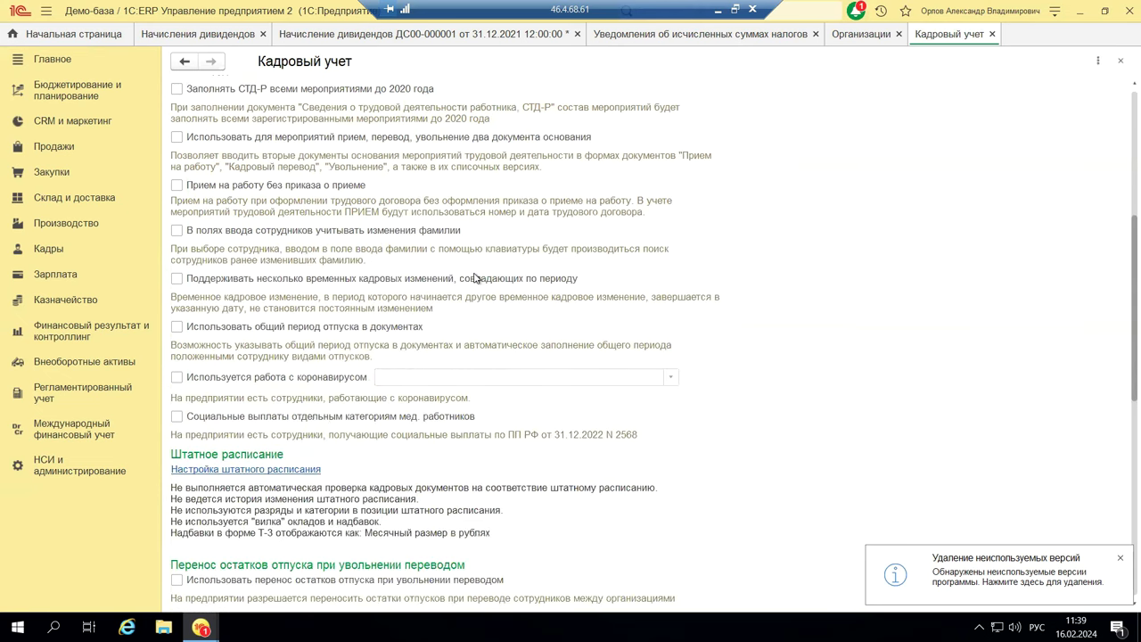
scroll(475, 278, down, 4)
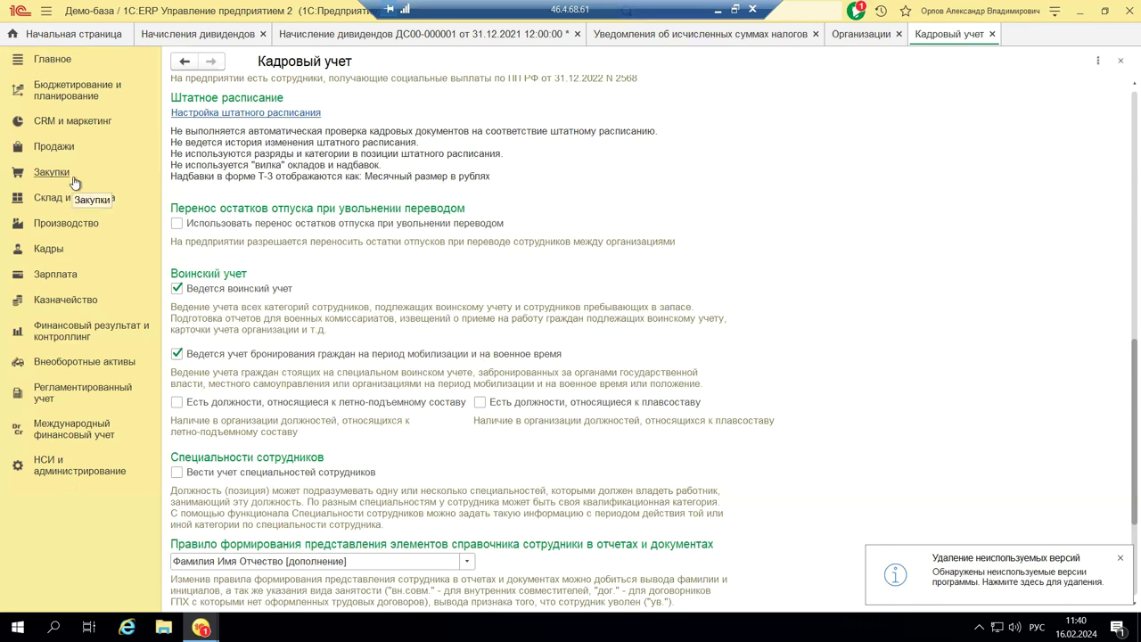
Step: Open the organization Андромеда and show its accounting policy and its Зарплата и кадры settings, including Воинский учет
click(56, 469)
click(198, 349)
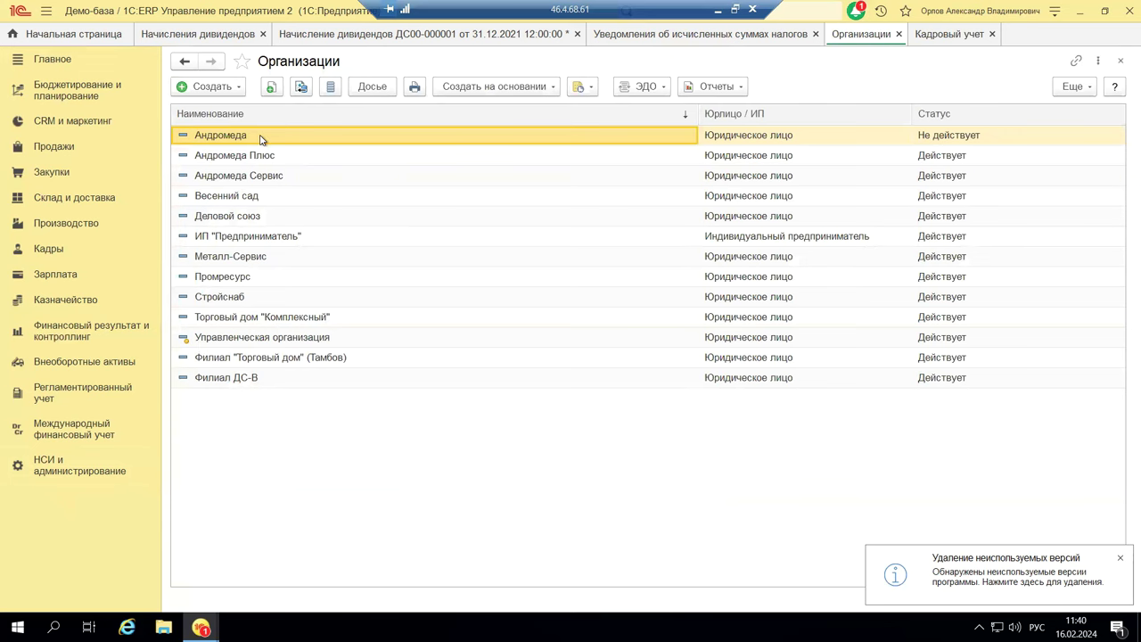
double_click(261, 138)
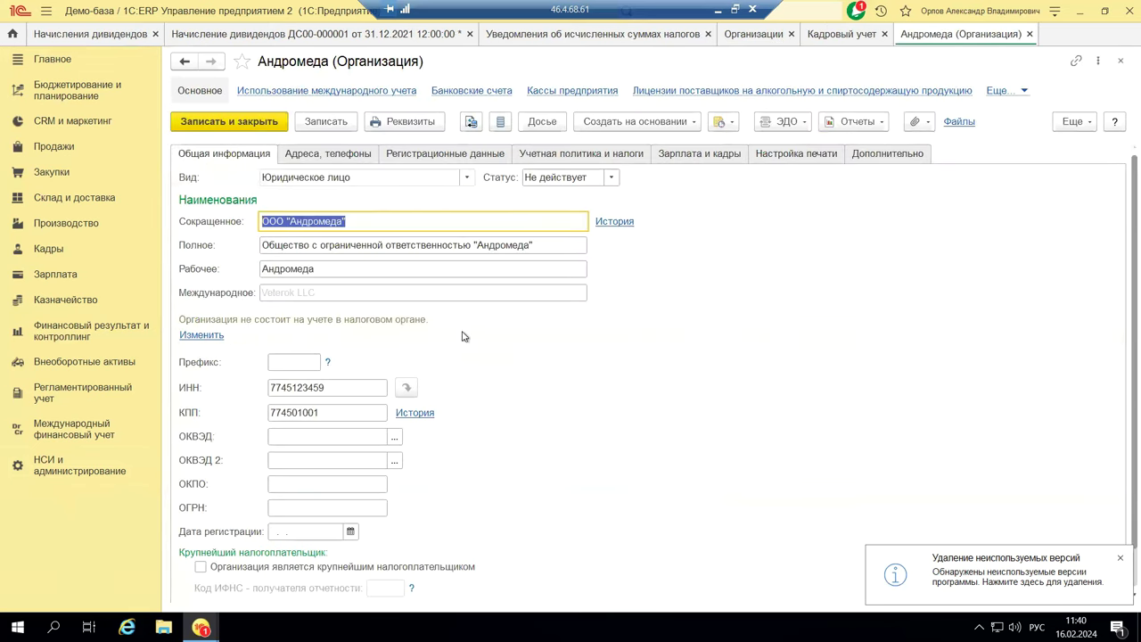
click(522, 157)
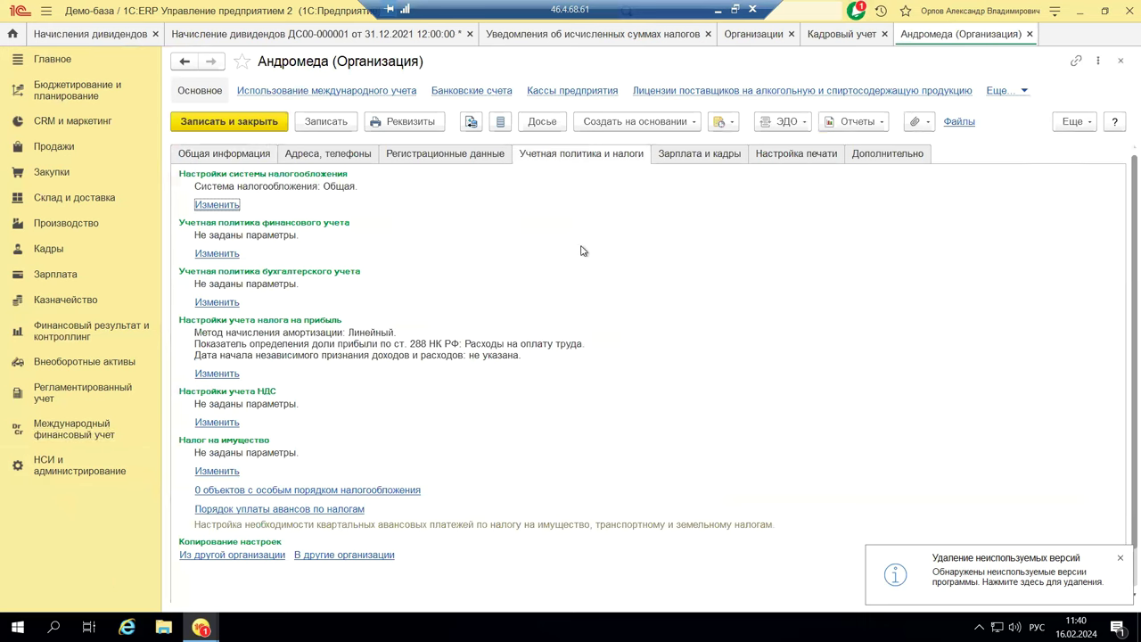
click(699, 160)
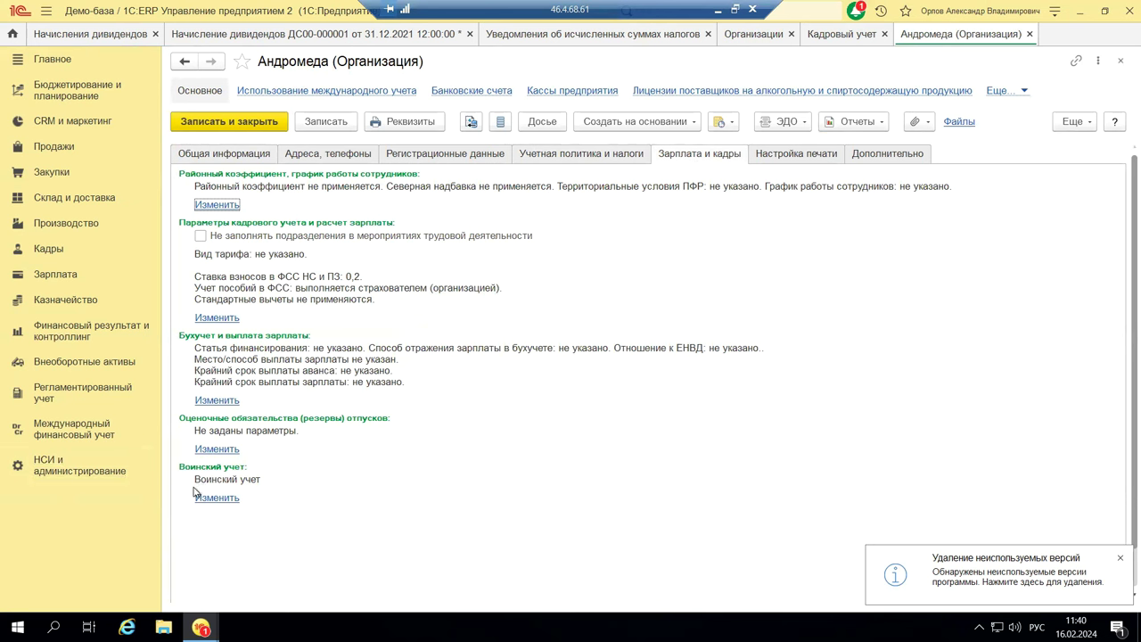
Step: Show the Воинский учет commands in the Кадры section of 1C:ERP and of Зарплата и управление персоналом КОРП
click(49, 254)
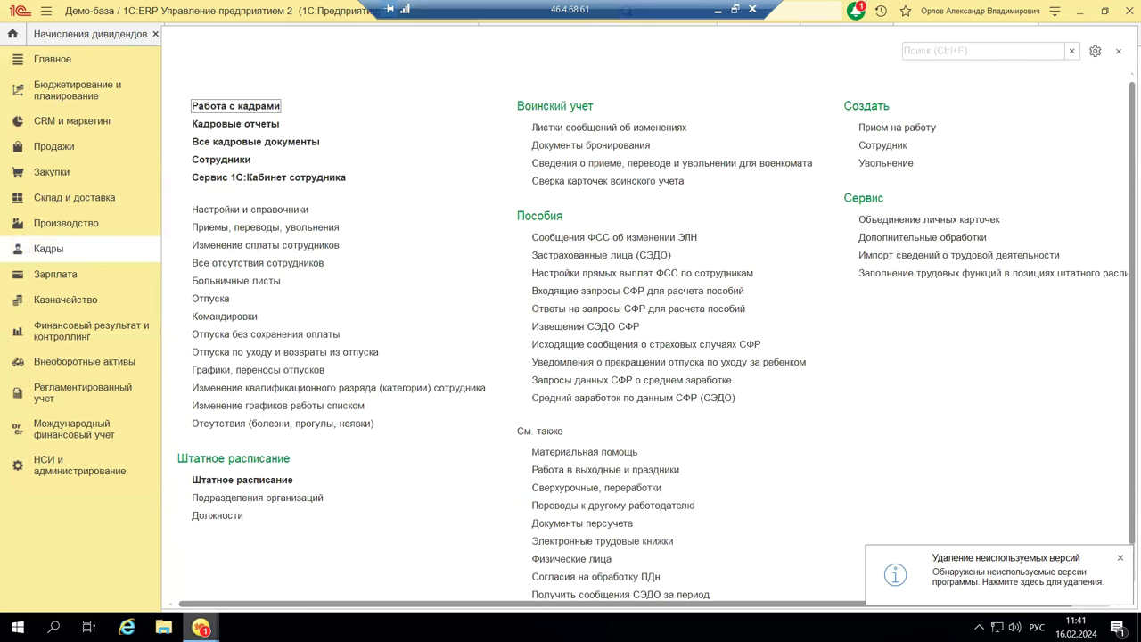
mouse_move(200, 627)
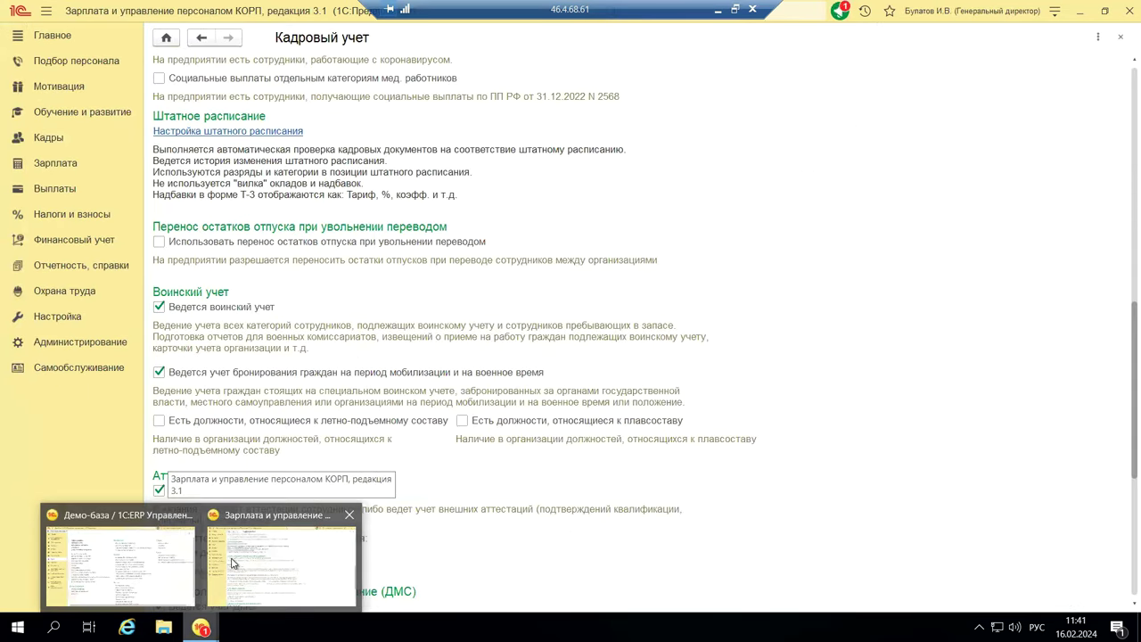
click(232, 562)
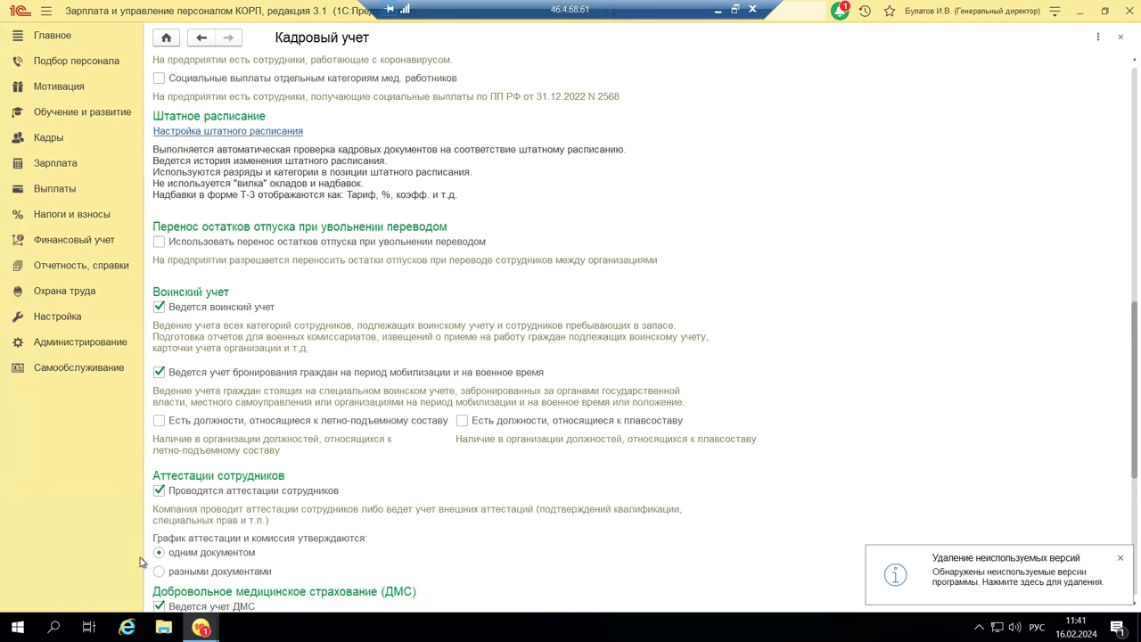
click(36, 142)
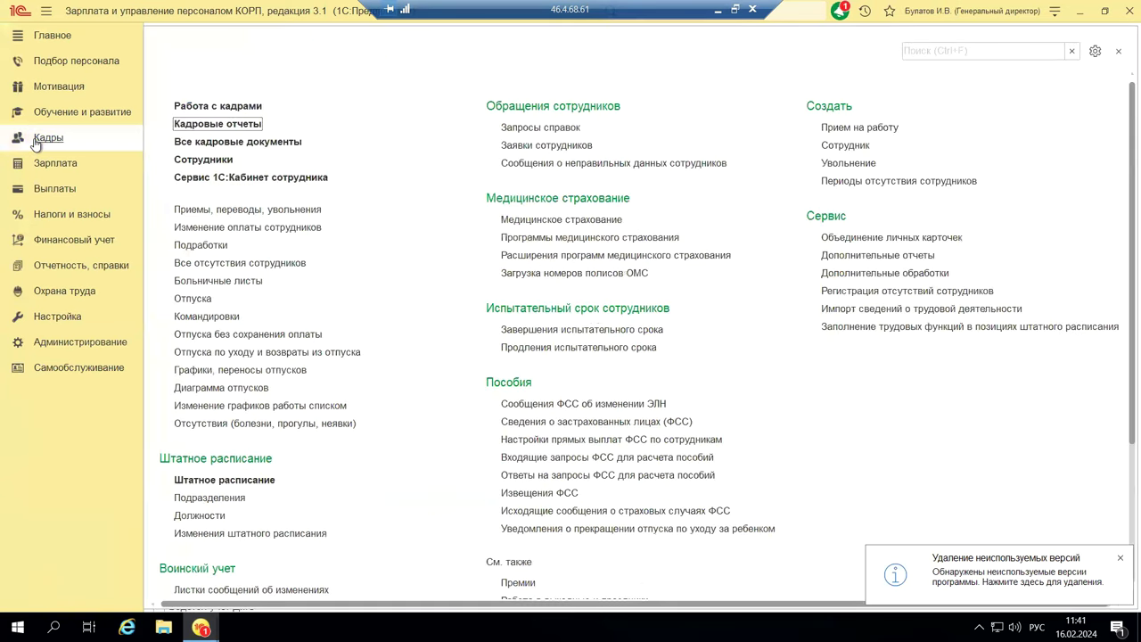
scroll(410, 437, down, 4)
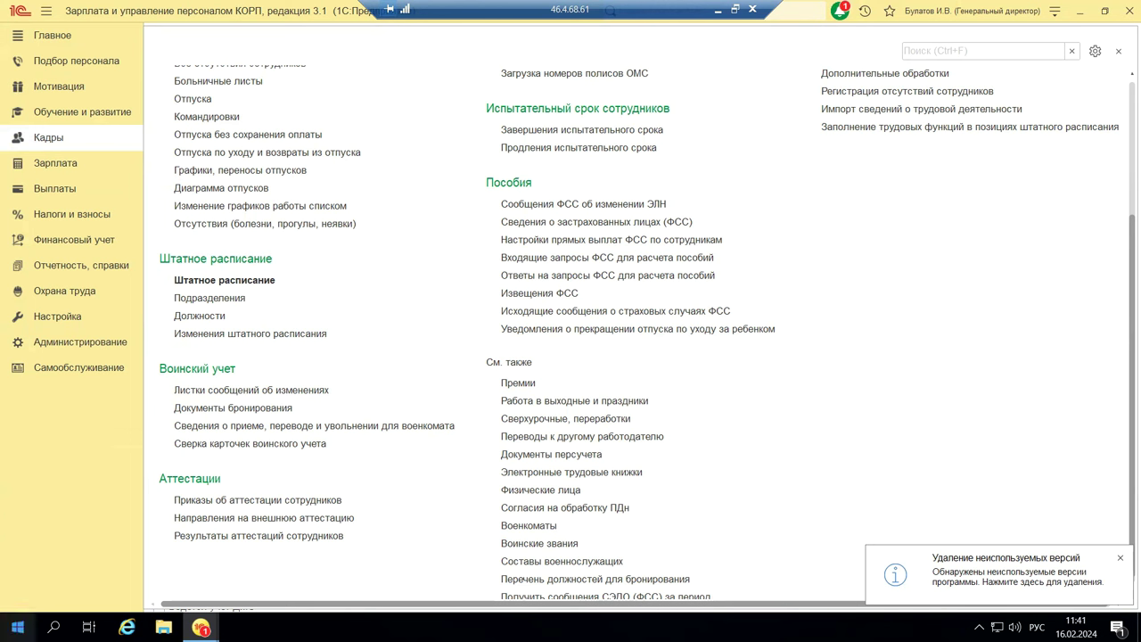
scroll(434, 524, up, 1)
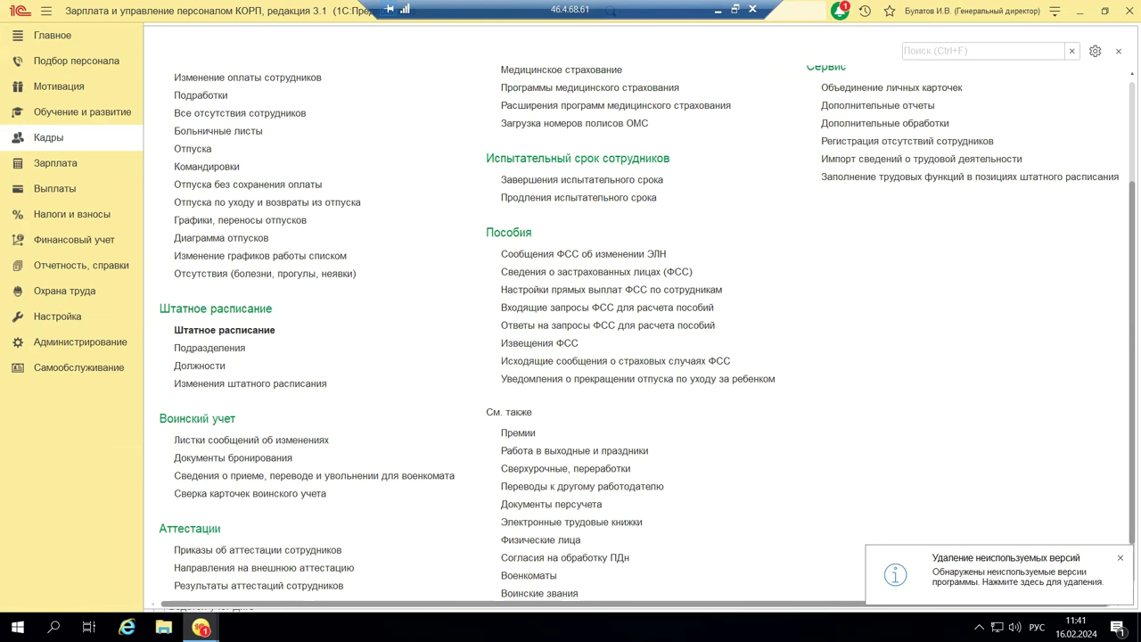
Step: Switch back to 1C:ERP and review the Воинский учет and subsequent options in the Кадровый учет settings
mouse_move(200, 627)
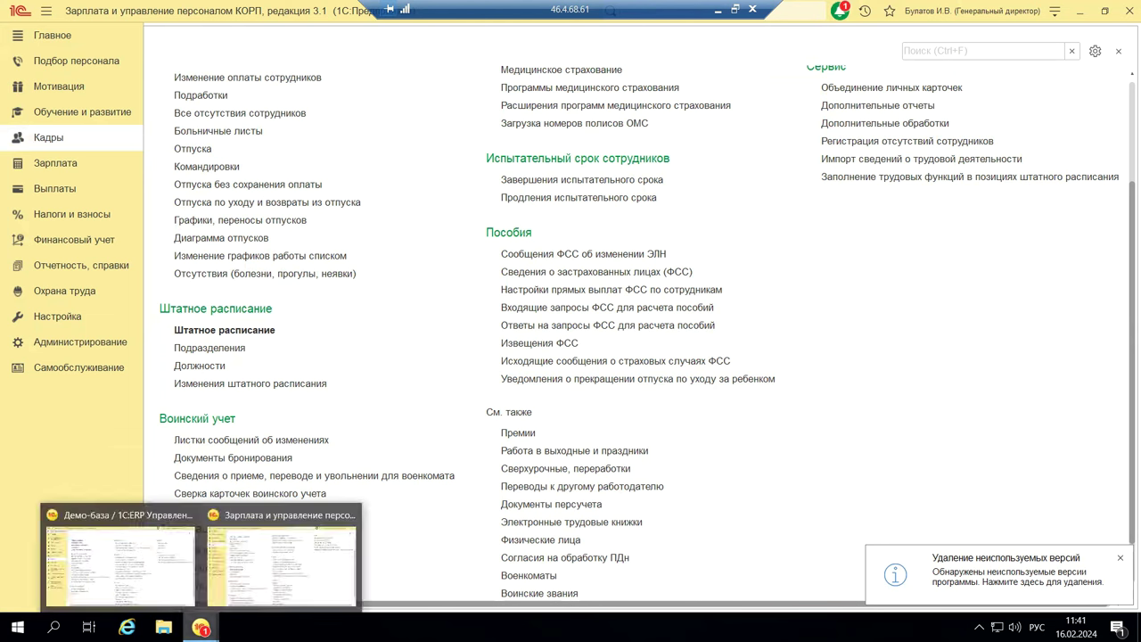
mouse_move(133, 591)
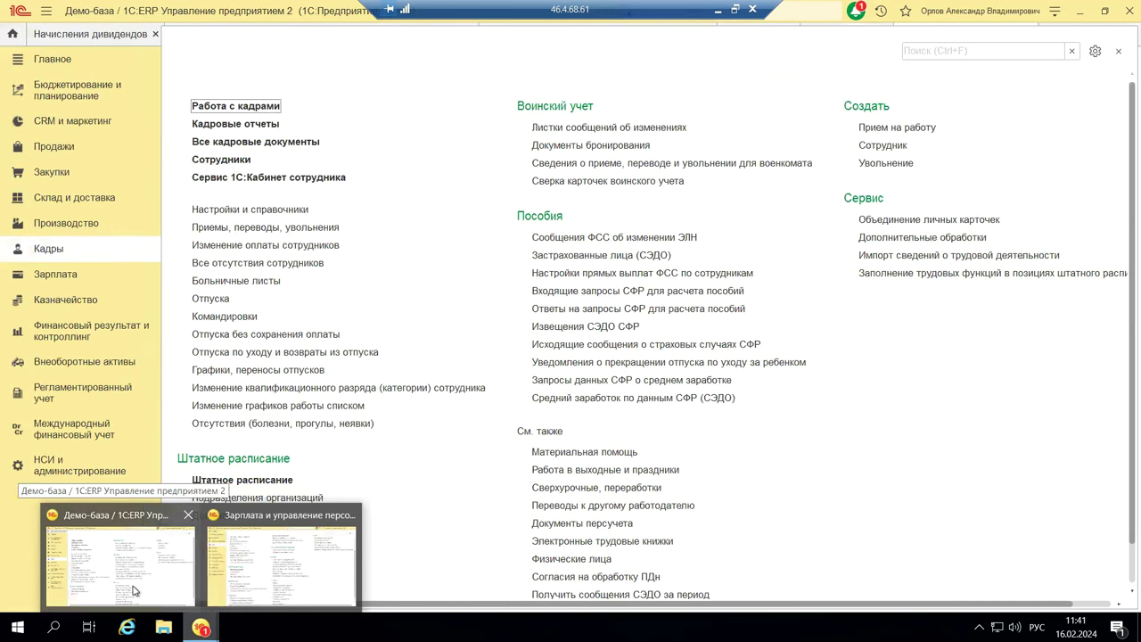
click(136, 582)
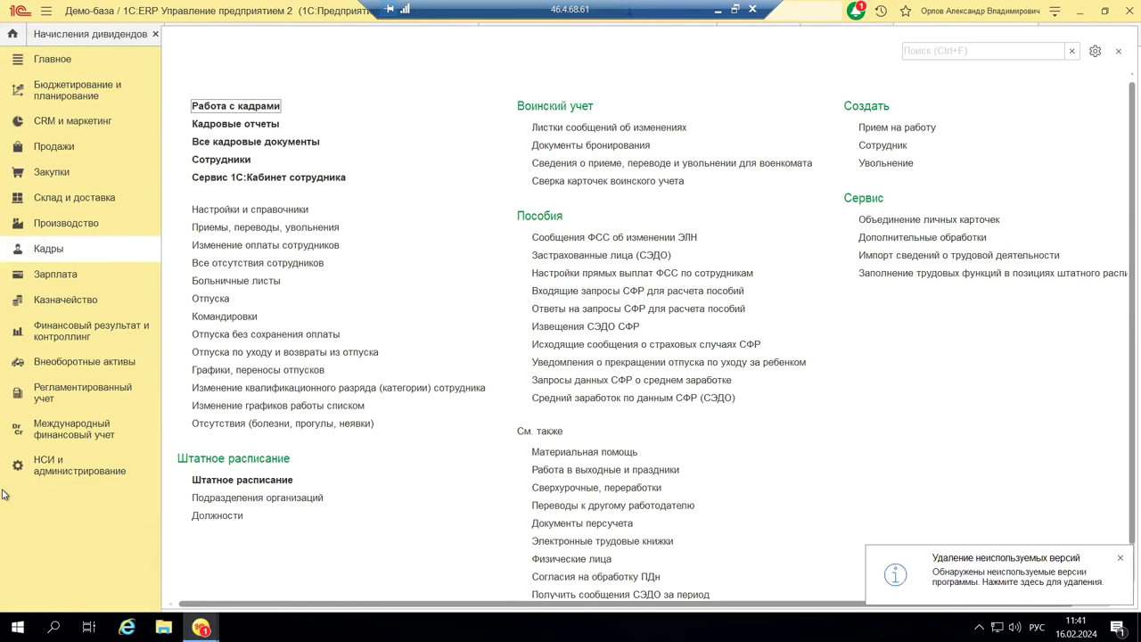
click(48, 478)
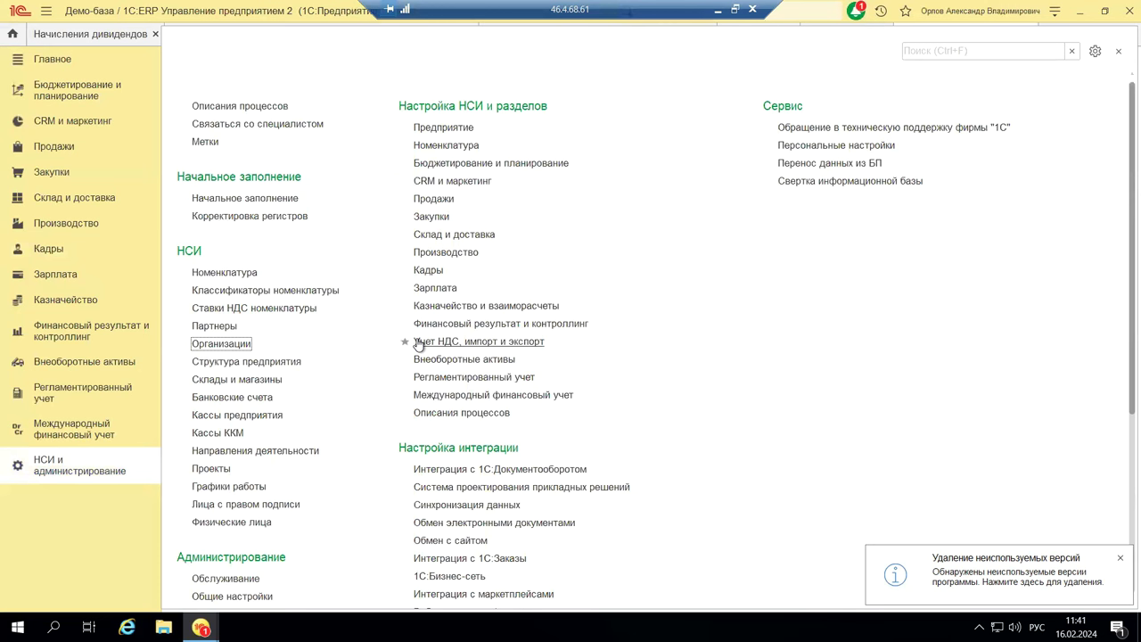
click(431, 271)
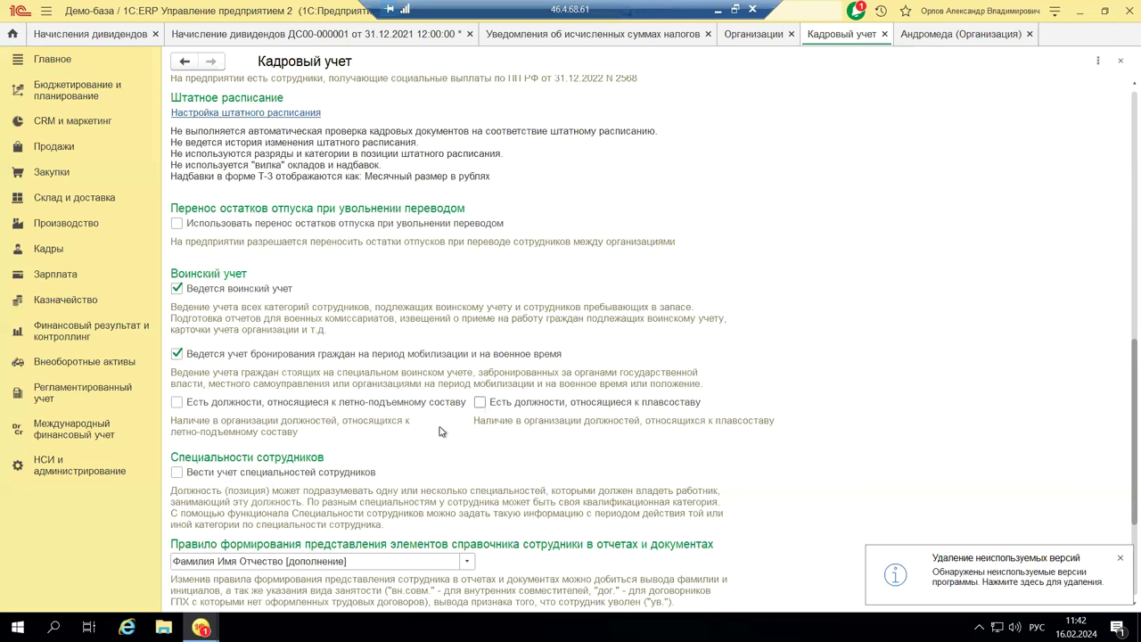
scroll(327, 507, down, 4)
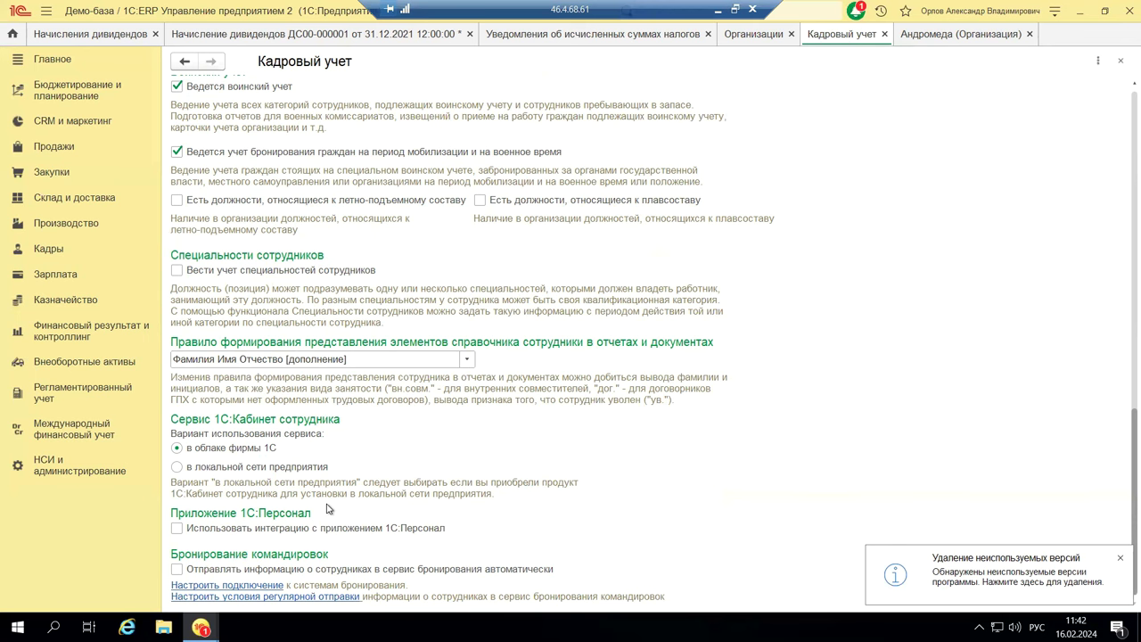
scroll(327, 508, up, 2)
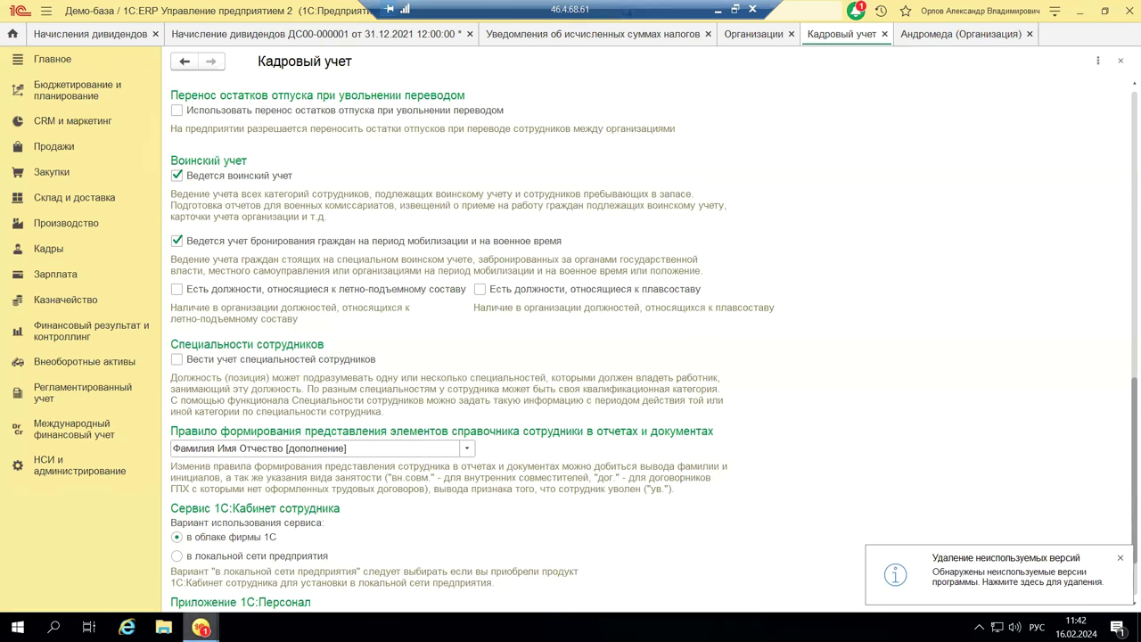
Step: Leave the remote session and return to the PowerPoint presentation
mouse_move(201, 628)
mouse_move(202, 627)
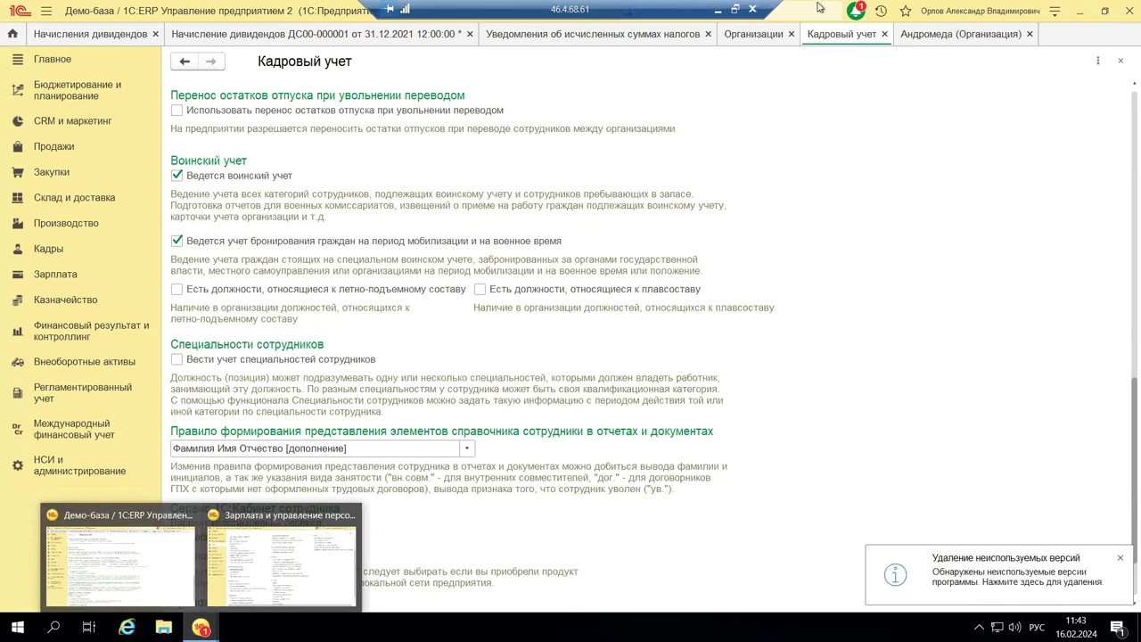
click(714, 11)
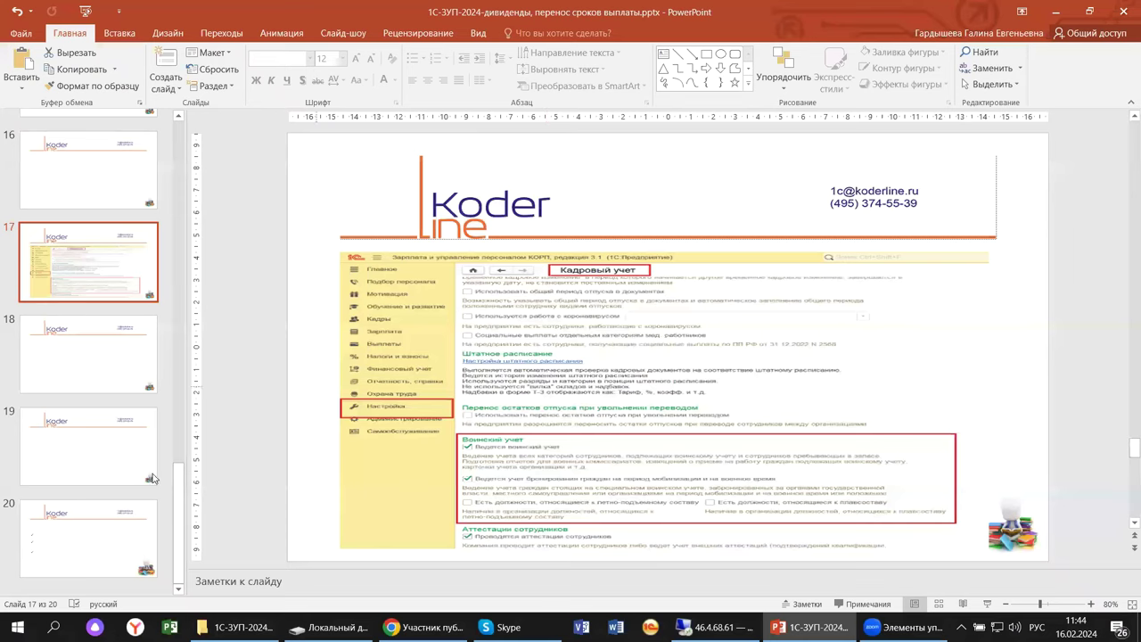
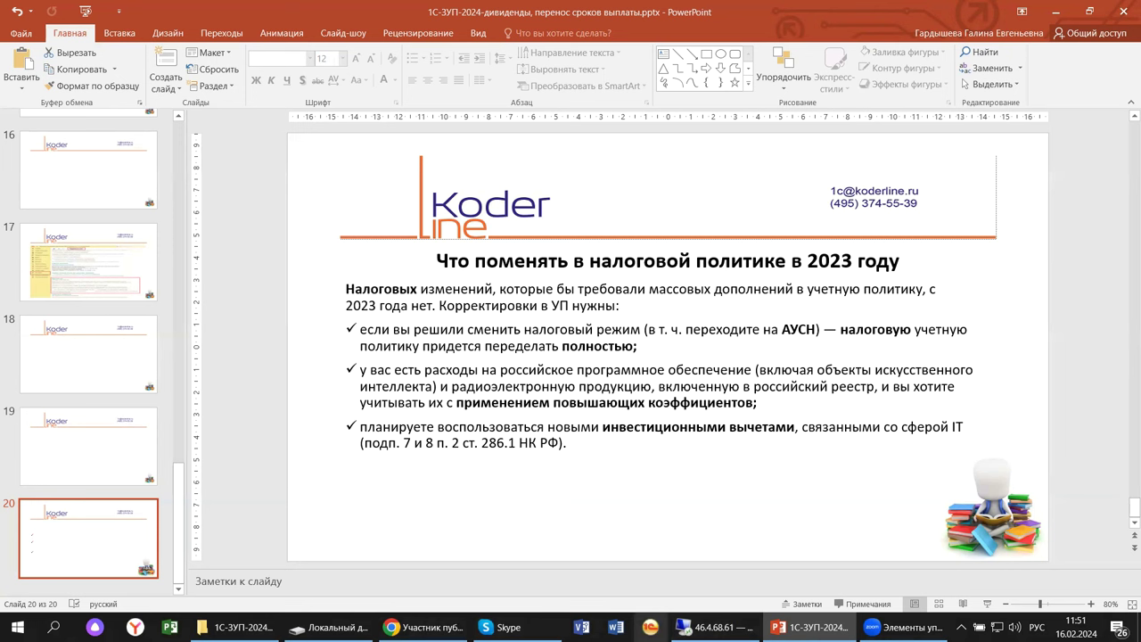
Step: Return to the 1C:ERP remote session and close the Кадровый учет, Андромеда and Организации forms
mouse_move(807, 627)
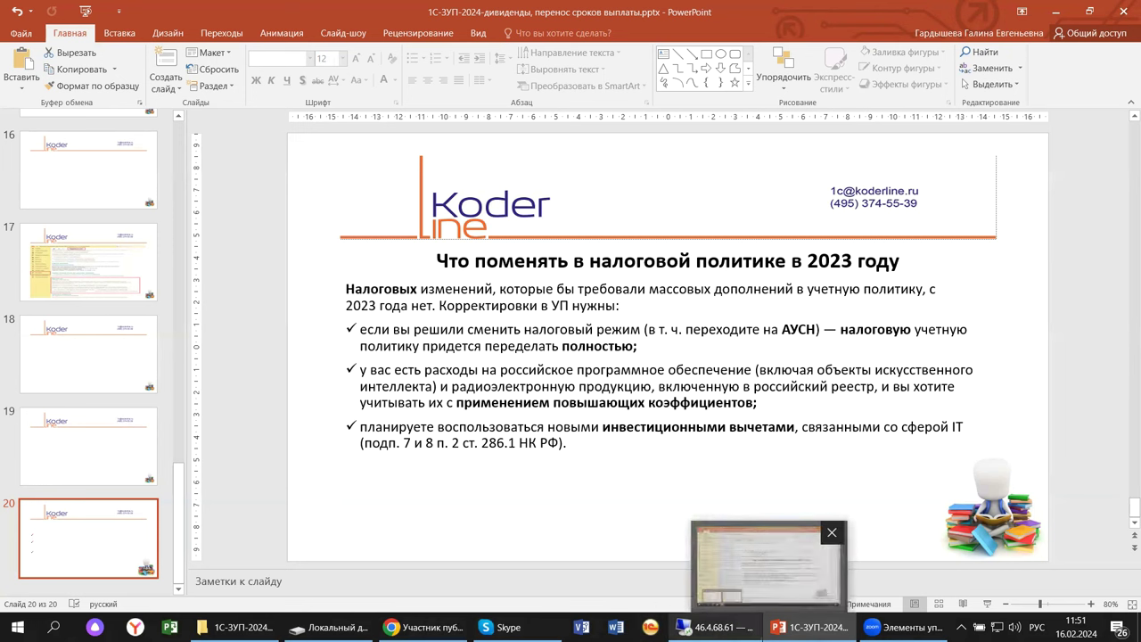
click(713, 627)
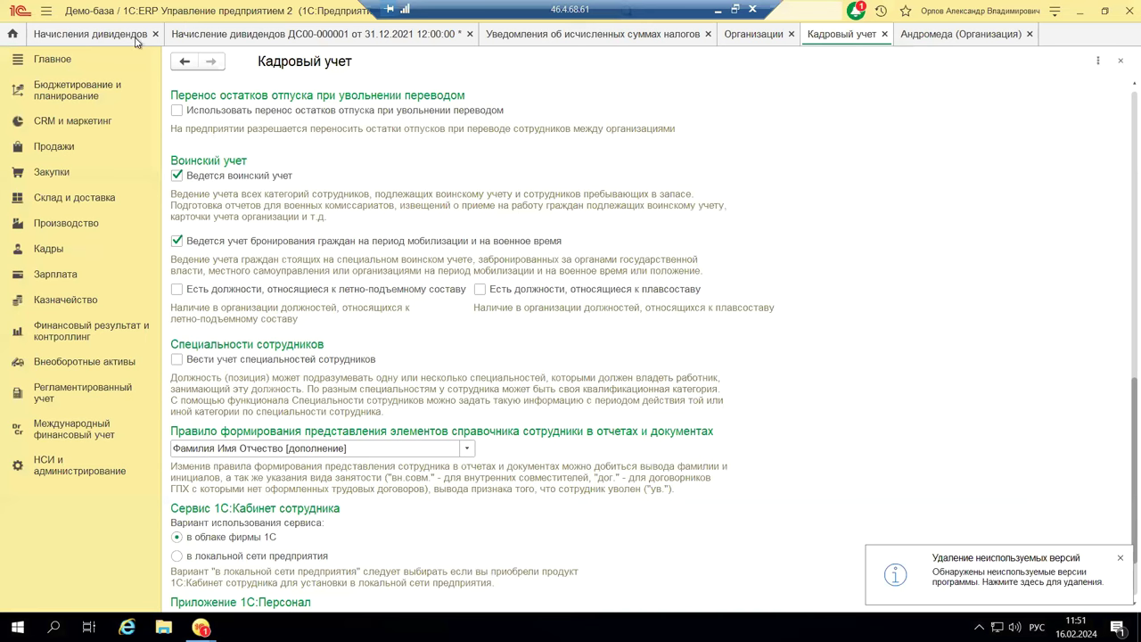
click(1118, 62)
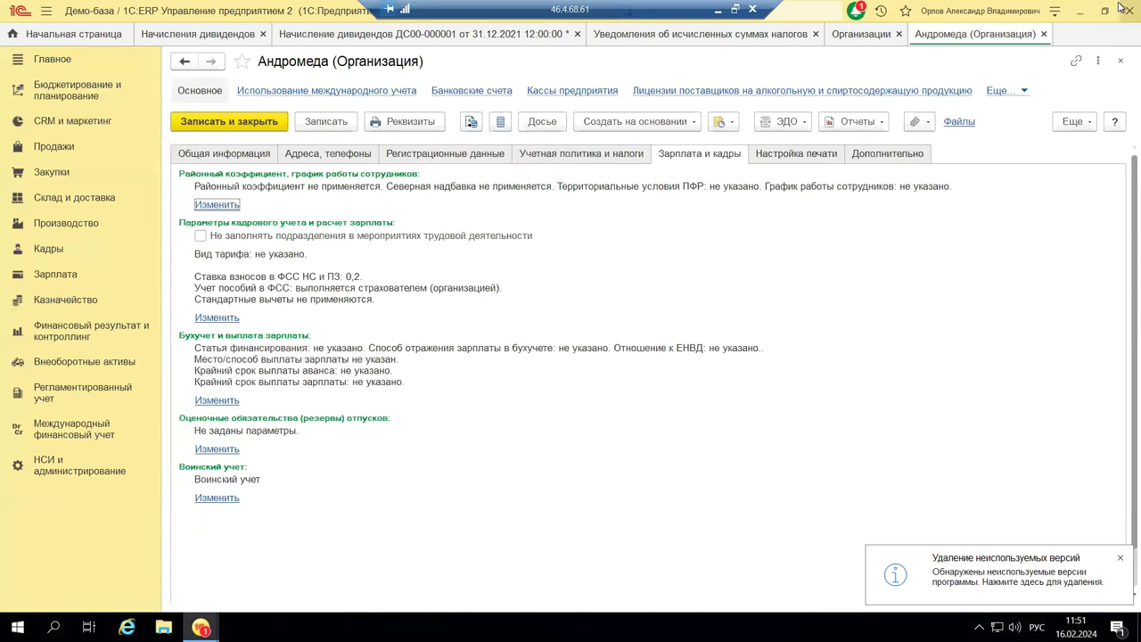
click(1119, 63)
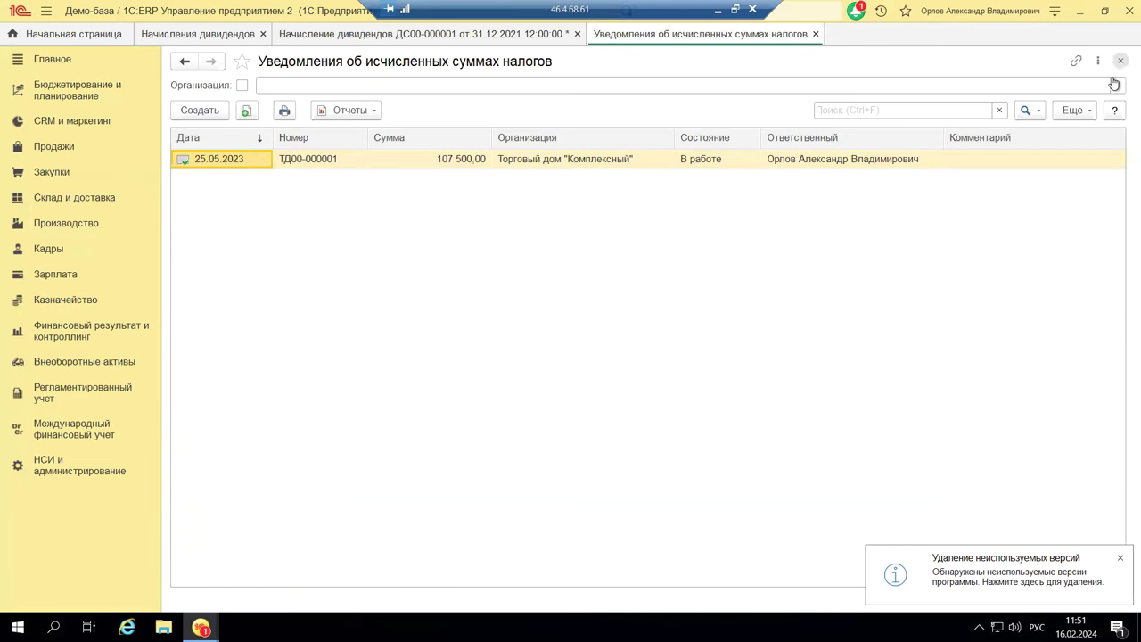
Step: Open Регламентированные отчеты in 1С-Отчетность and dismiss the internet support login and service information windows
click(80, 392)
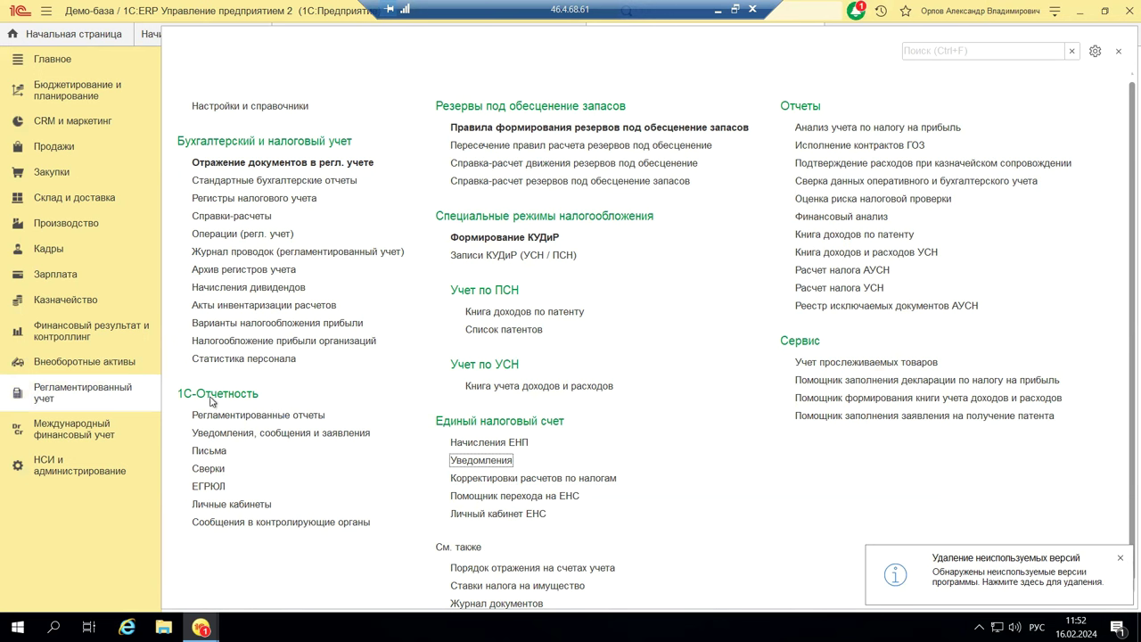
click(184, 414)
click(279, 421)
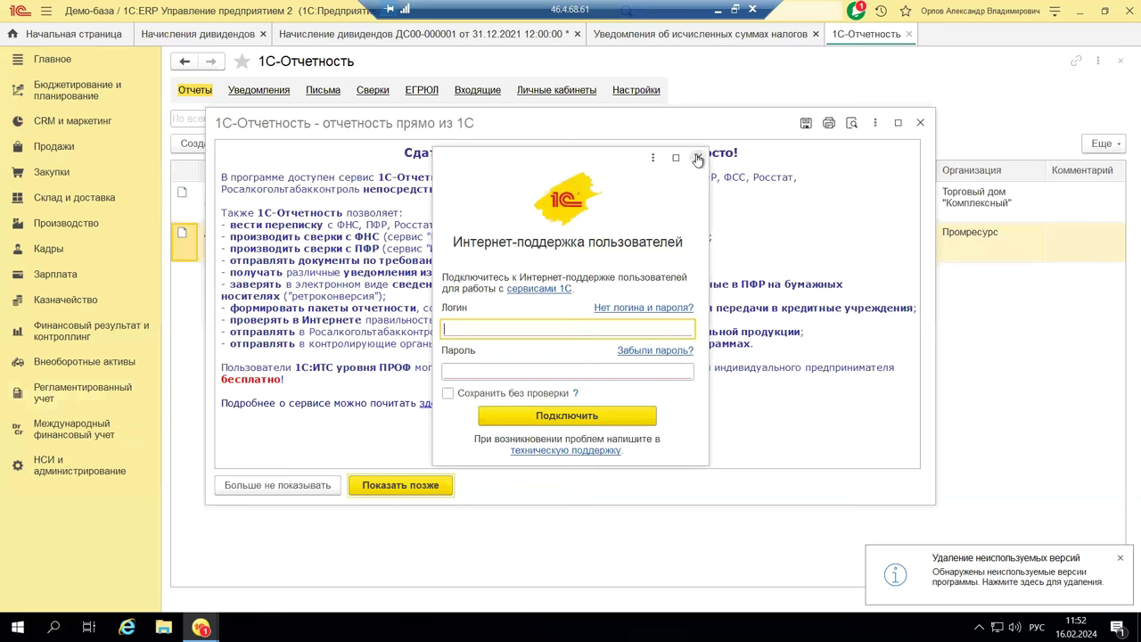
click(697, 158)
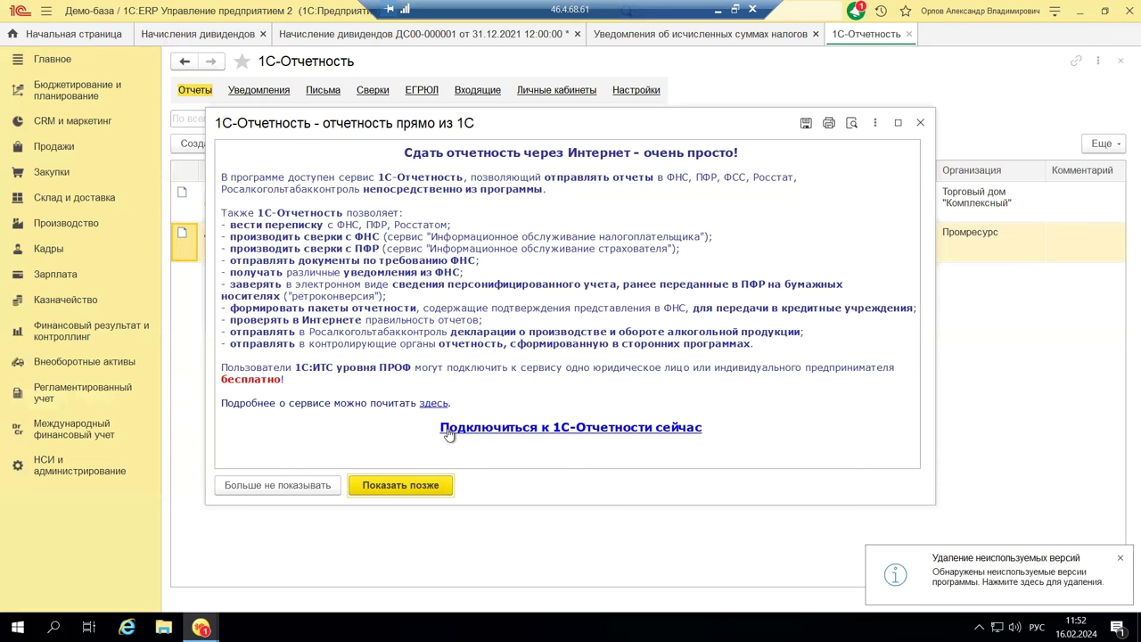
click(920, 124)
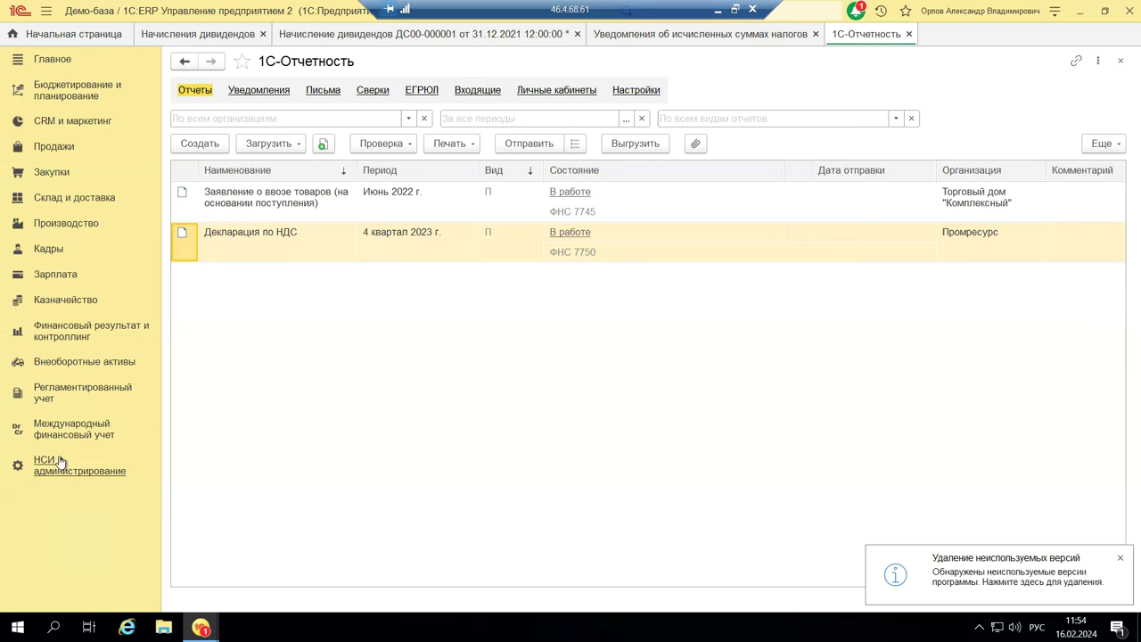
Step: Look over the Единый налоговый счет commands in Регламентированный учет, and open the Закупки section
click(66, 393)
click(66, 393)
click(66, 394)
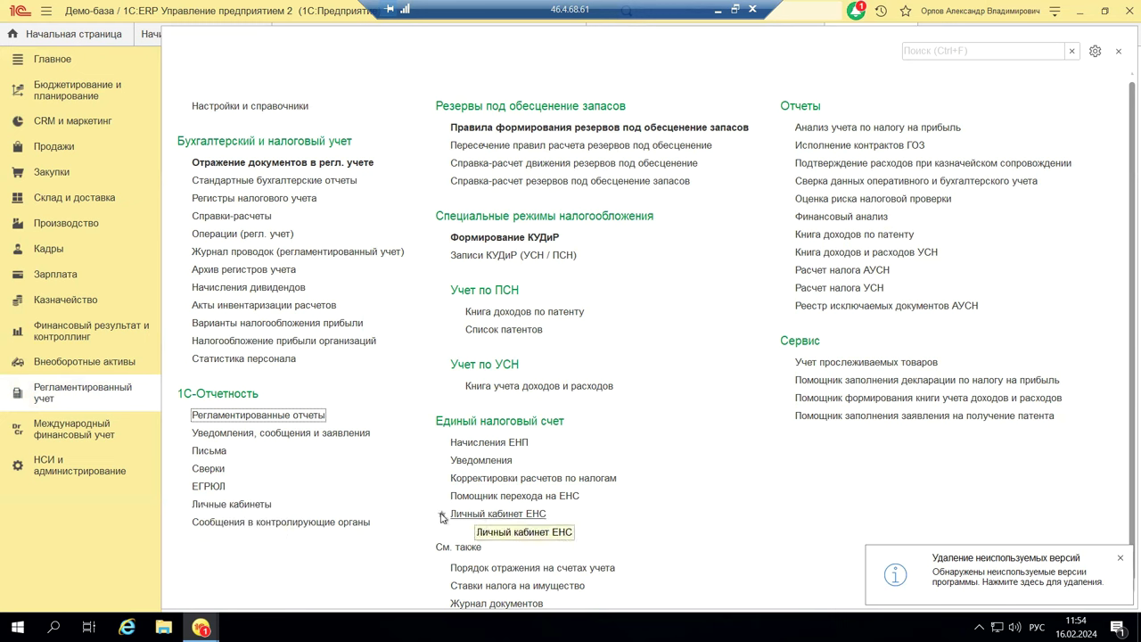
click(41, 173)
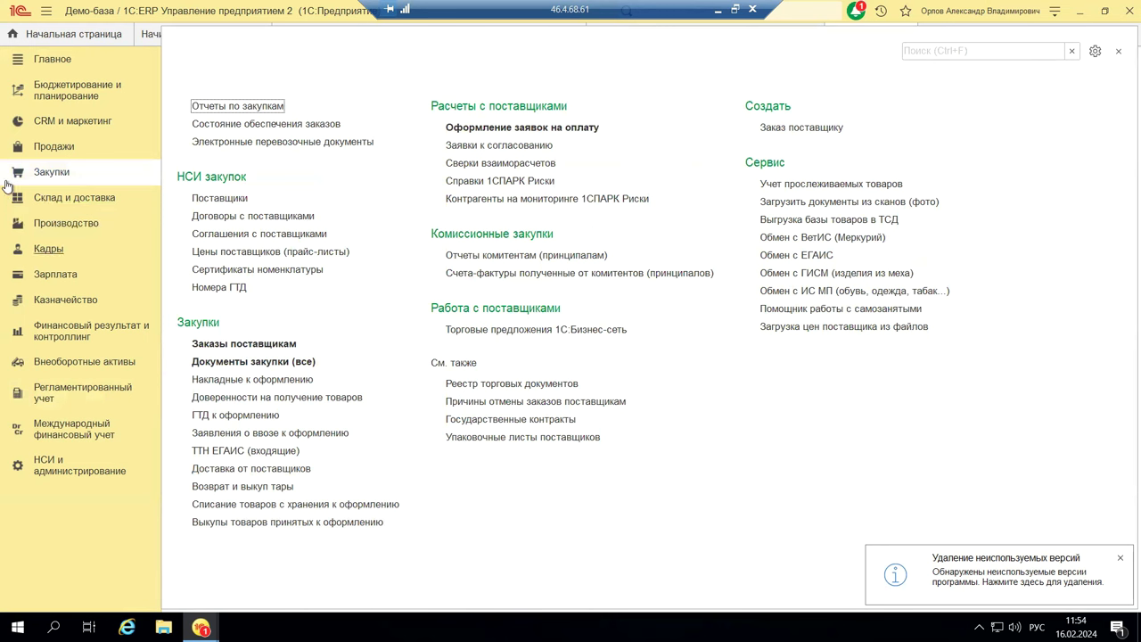
Step: Check the Сервис 1С:Кабинет сотрудника command in Кадры, and follow the Единый портал государственных услуг (ЕПГУ) link in the 1С-Отчетность Личные кабинеты
click(51, 250)
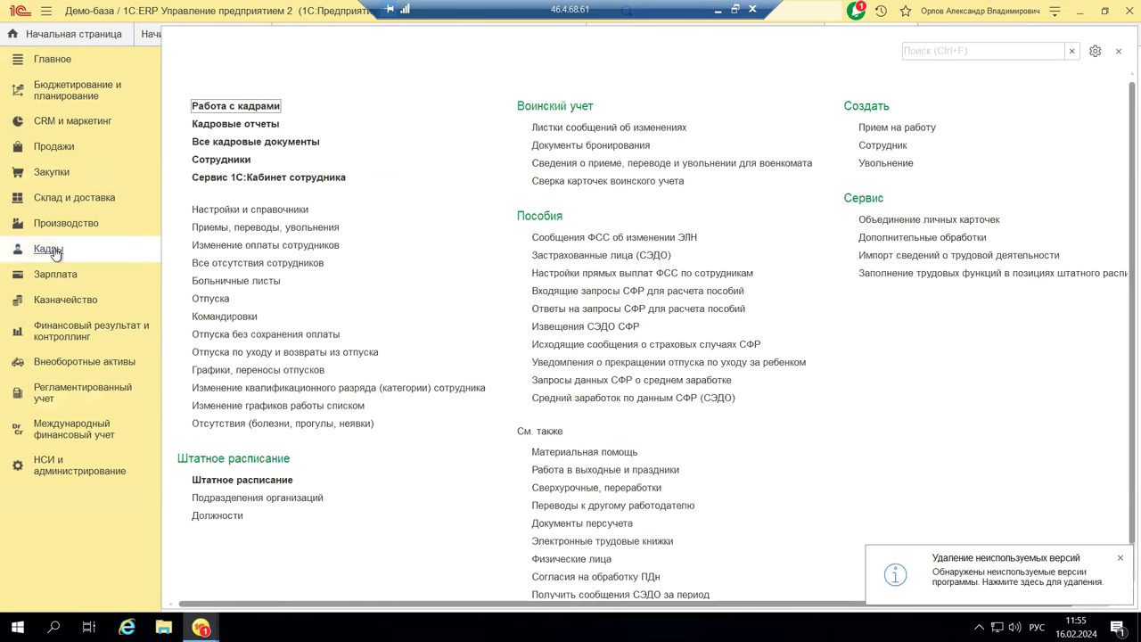
click(223, 180)
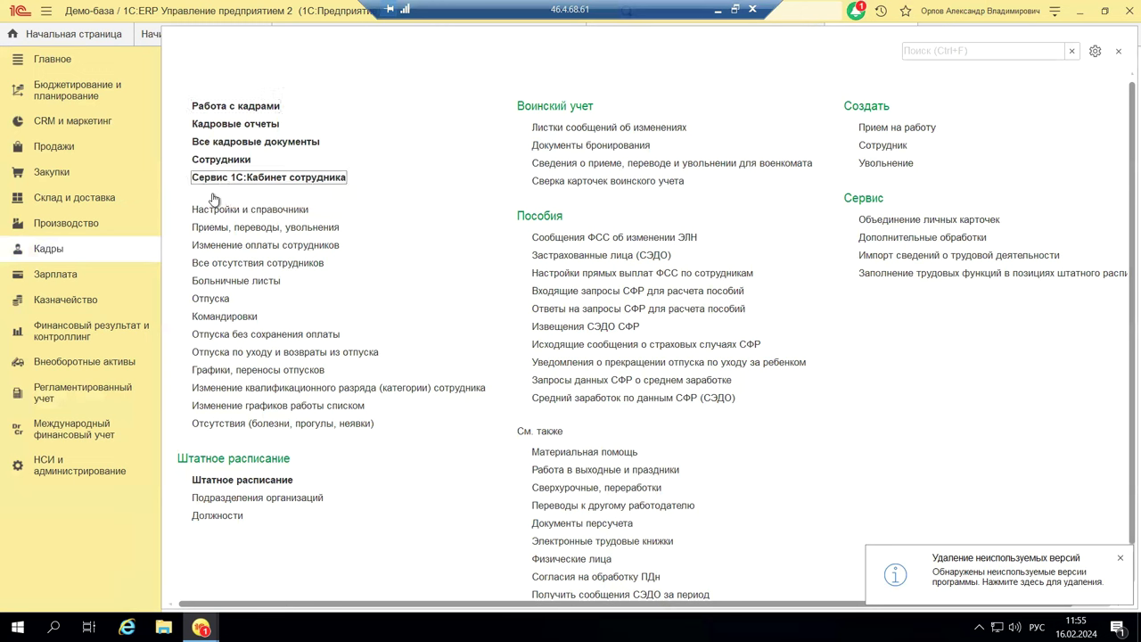
click(58, 402)
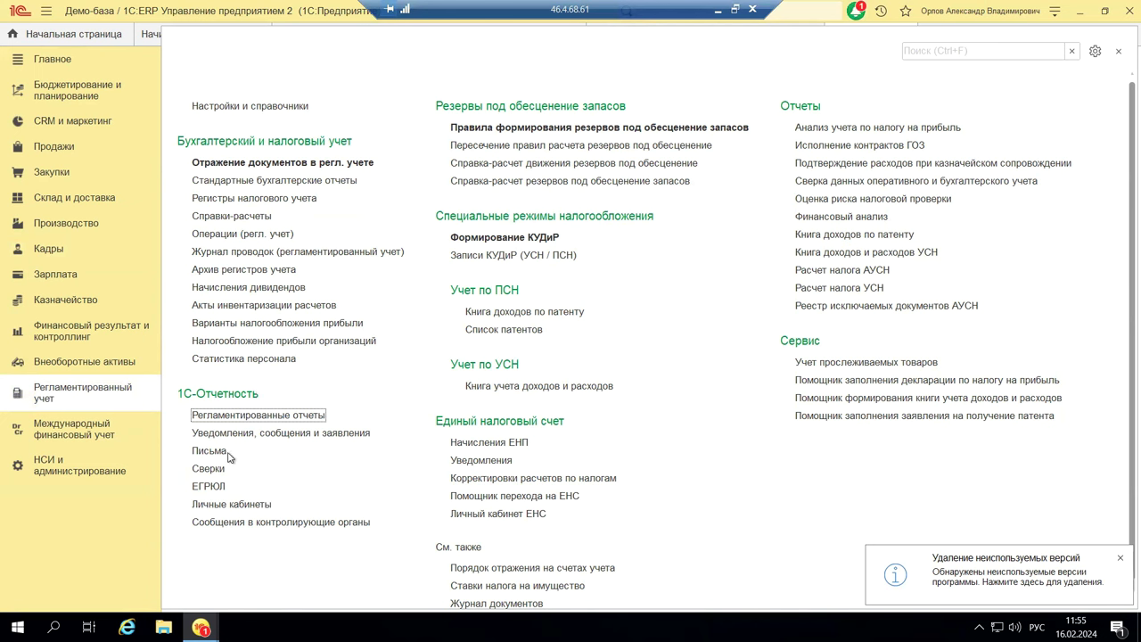
click(183, 513)
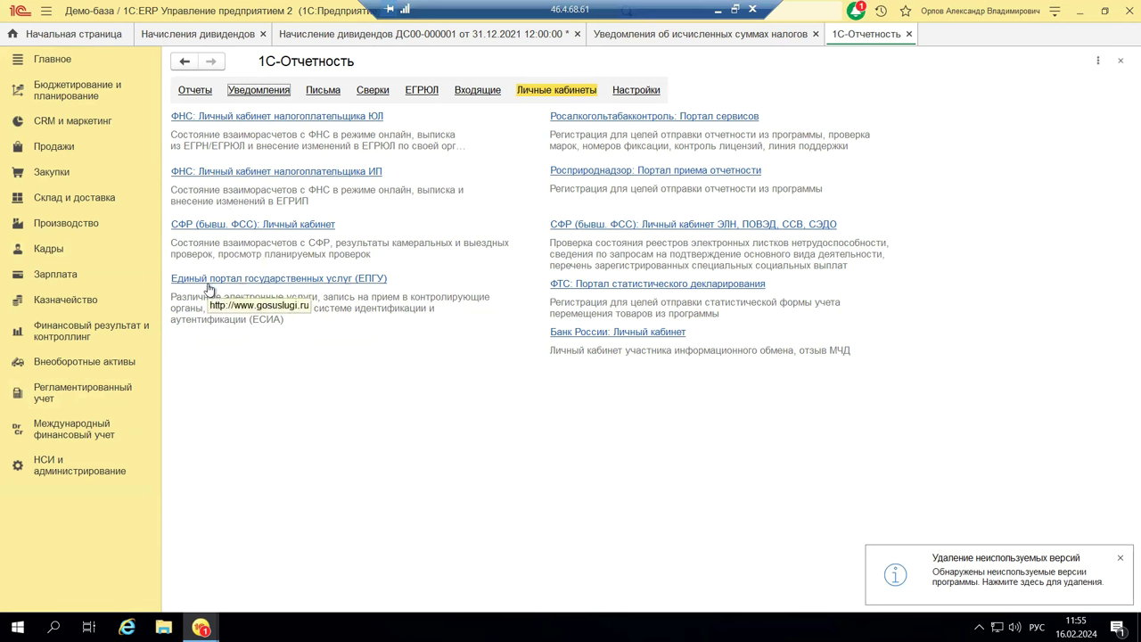
click(283, 282)
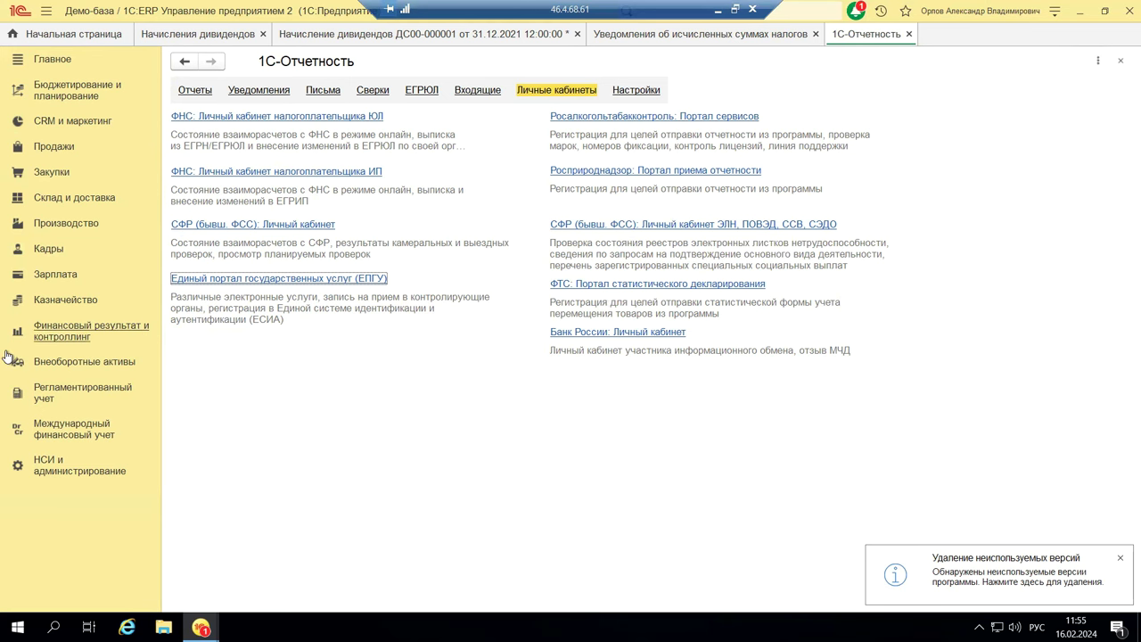
Step: Open Личный кабинет ЕНС from Регламентированный учет and choose Андромеда as the organization
click(41, 389)
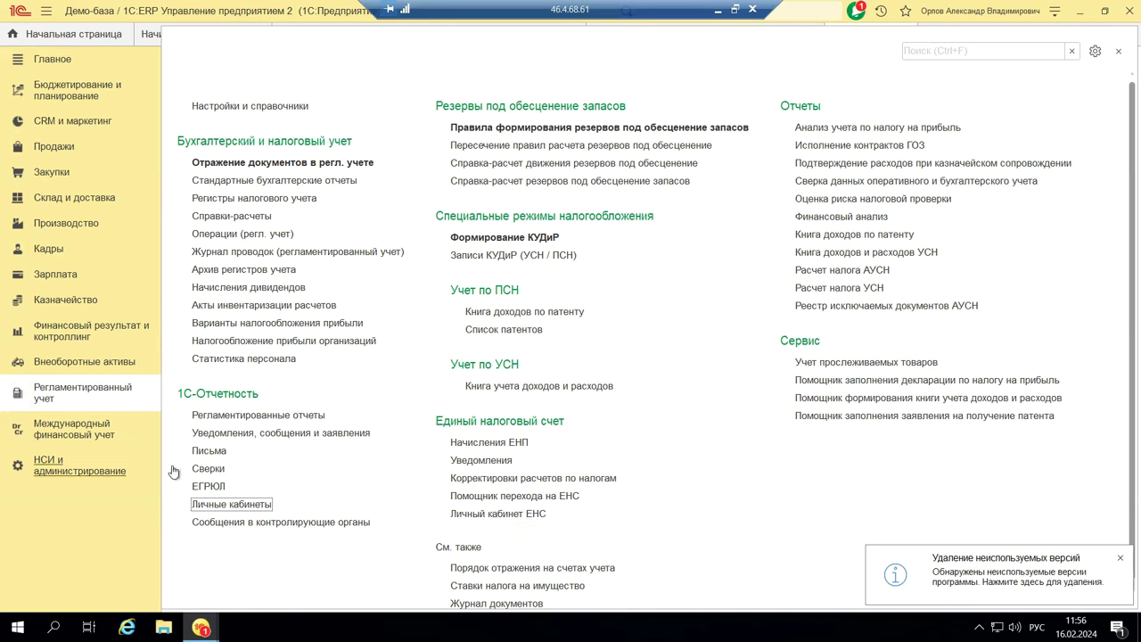
click(472, 517)
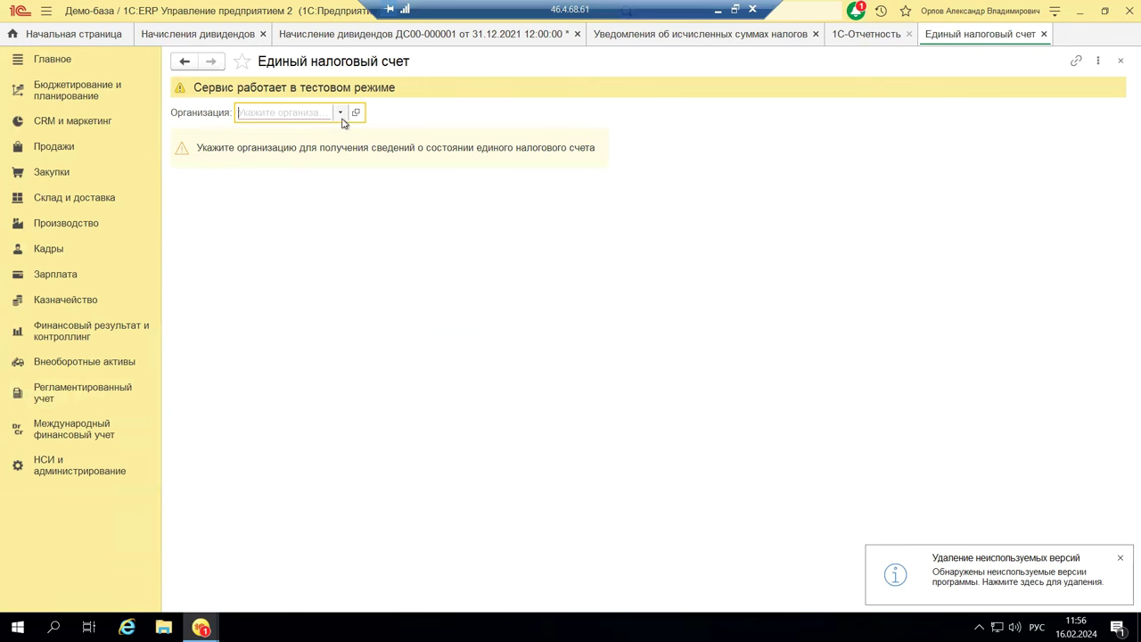
click(339, 112)
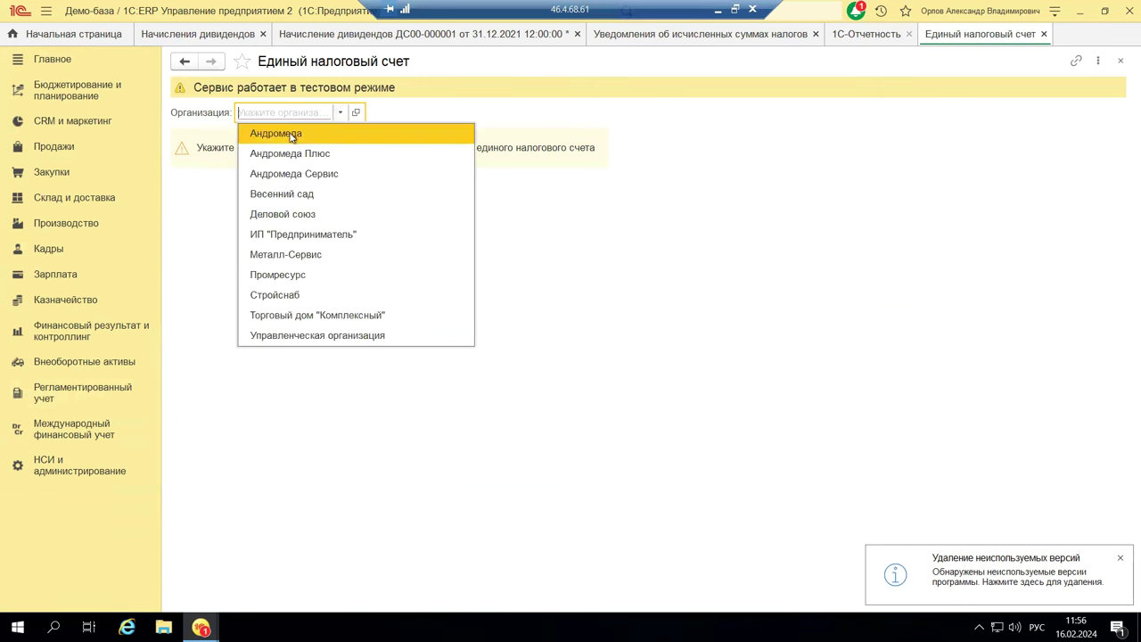
click(278, 133)
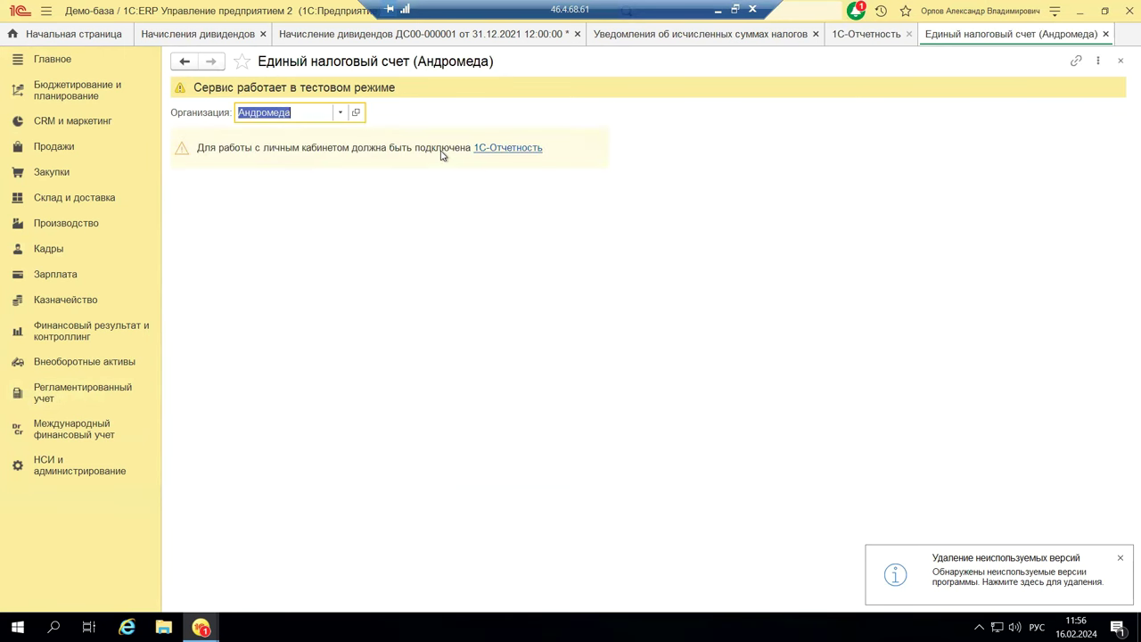
Step: Open the 1С-Отчетность connection application for Андромеда and try to have the signature certificate issued В инспекции ФНС
click(488, 151)
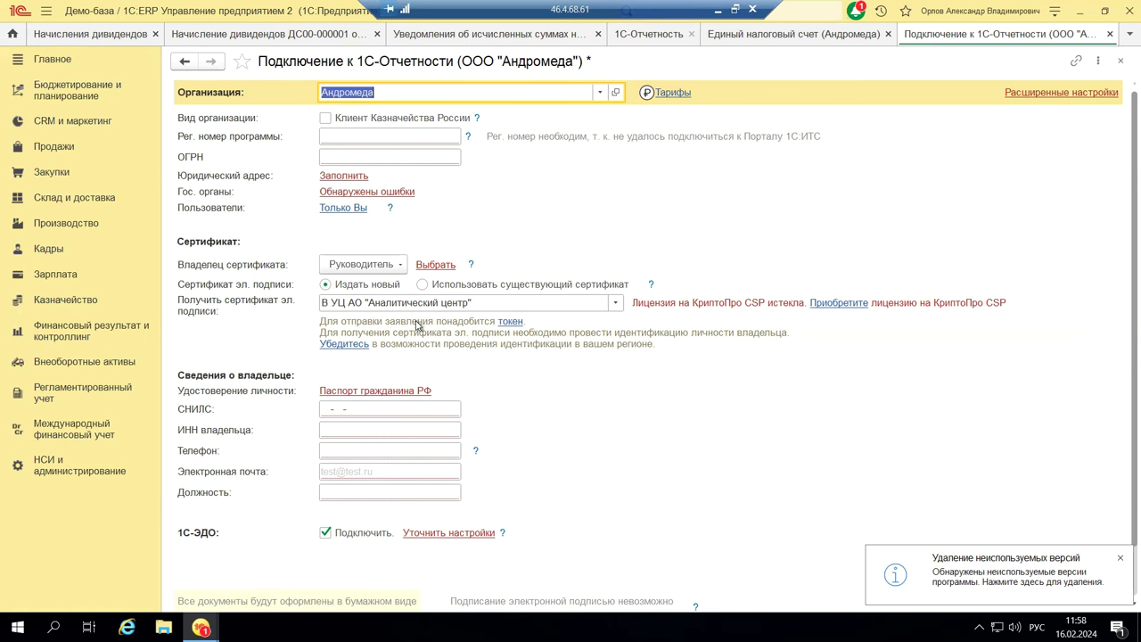
click(617, 305)
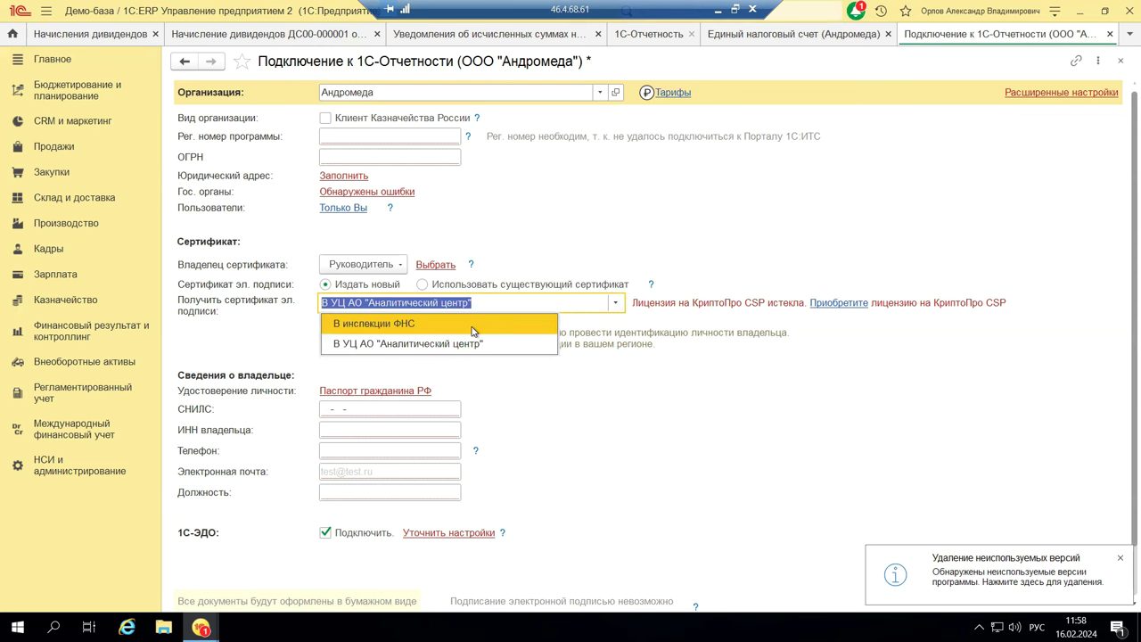
click(473, 331)
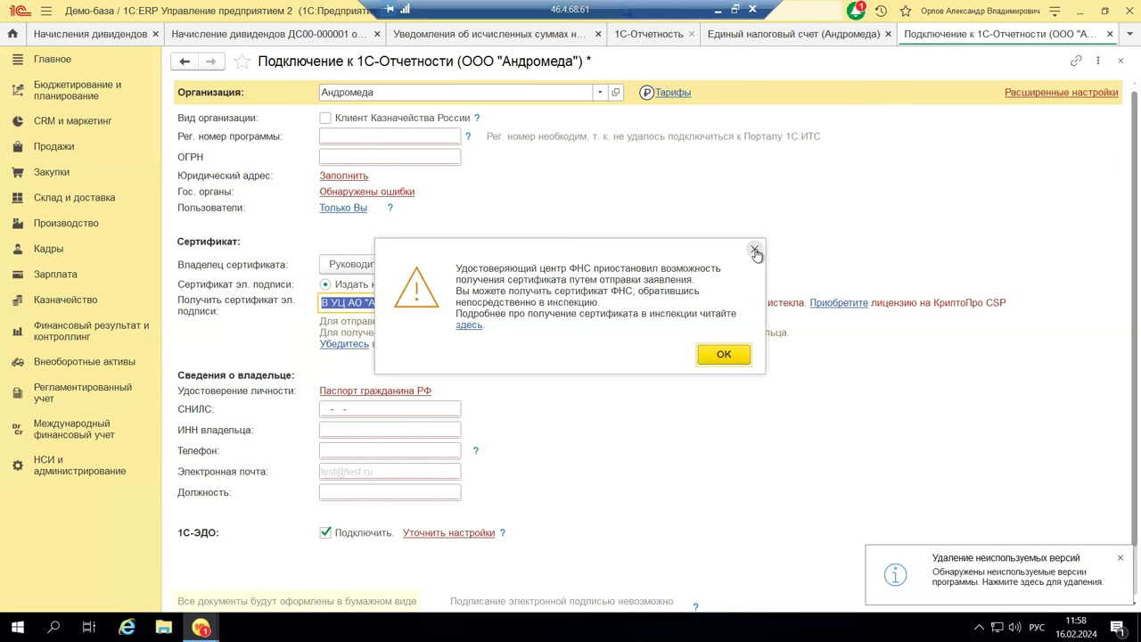
click(724, 354)
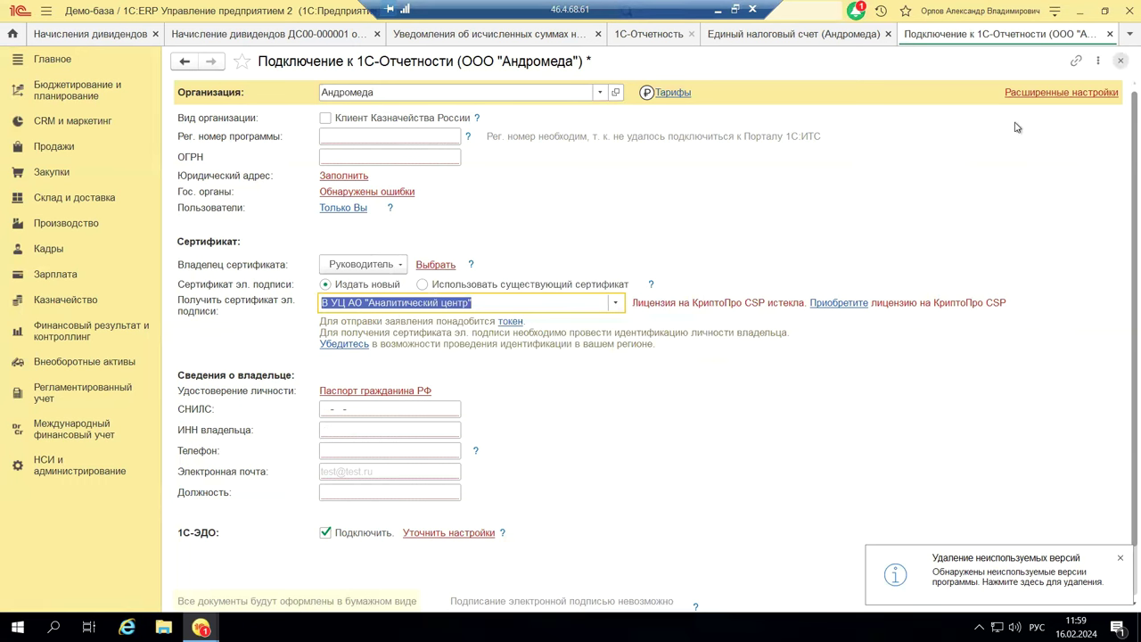
Step: Close the 1С-Отчетность connection application with its changes saved, and close the Единый налоговый счет form
click(1120, 63)
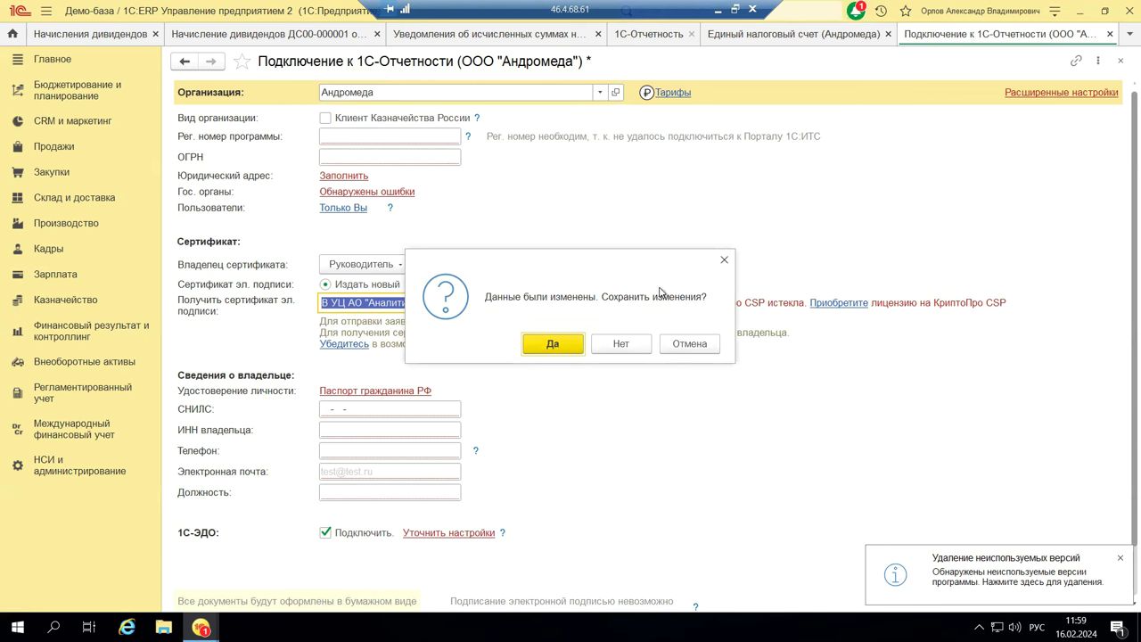
click(571, 345)
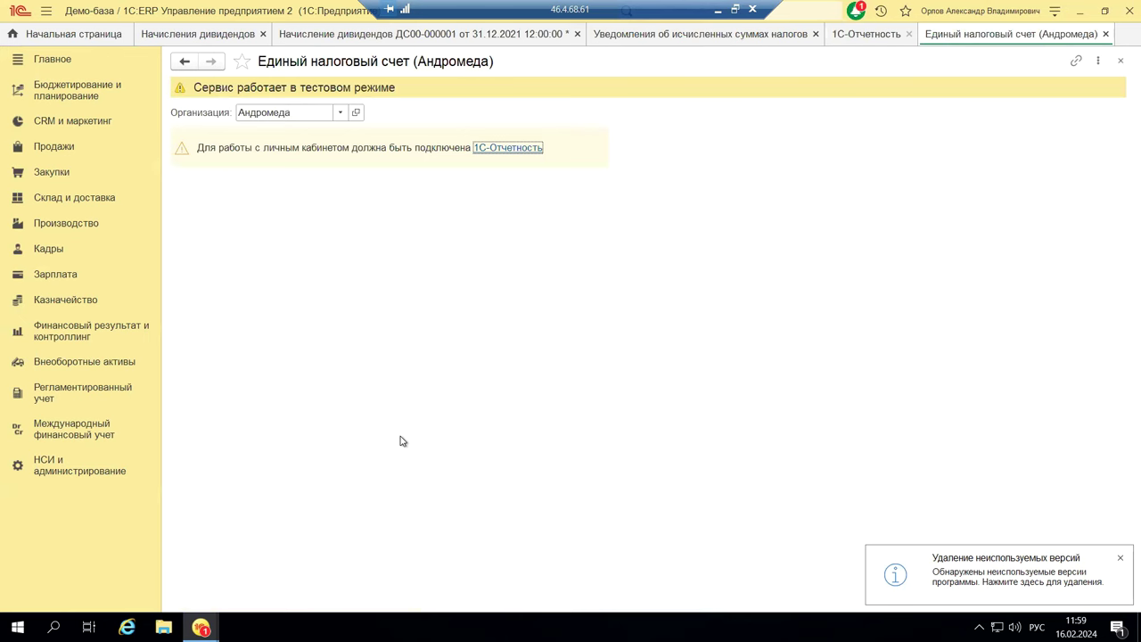
click(1119, 61)
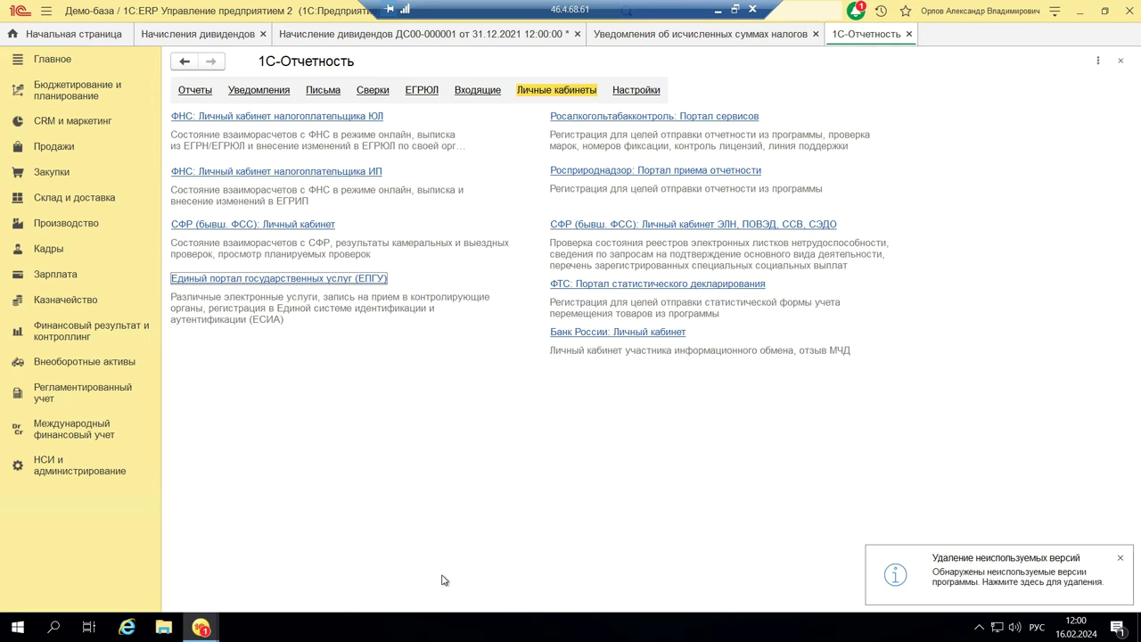
Step: Minimize the remote session to return to the PowerPoint presentation and display its title slide
click(718, 13)
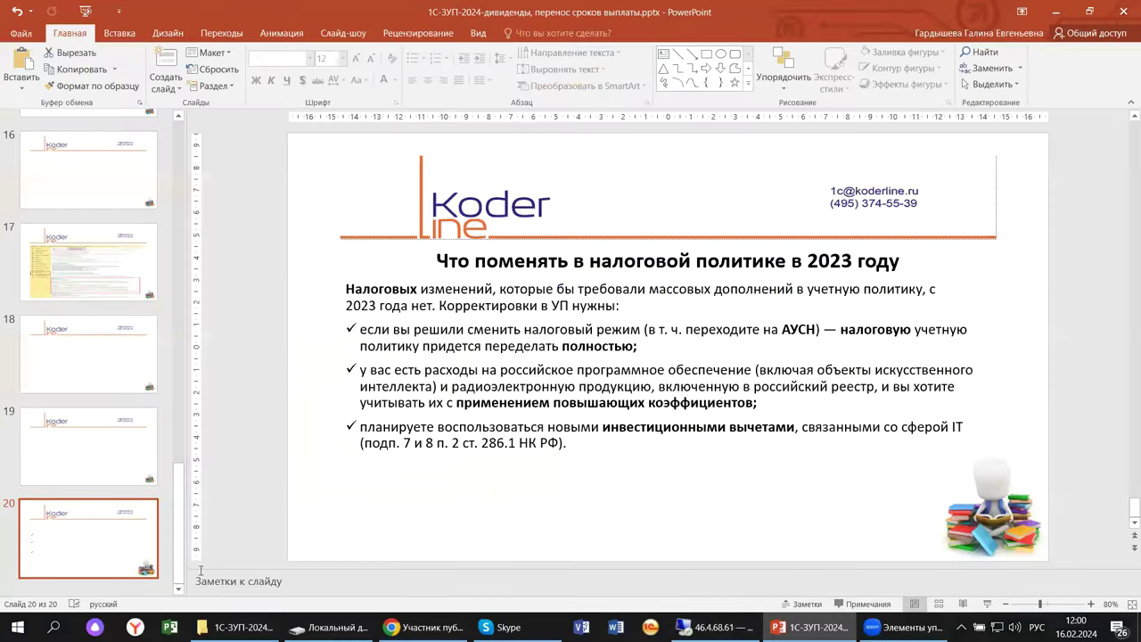
drag(178, 534, 64, 5)
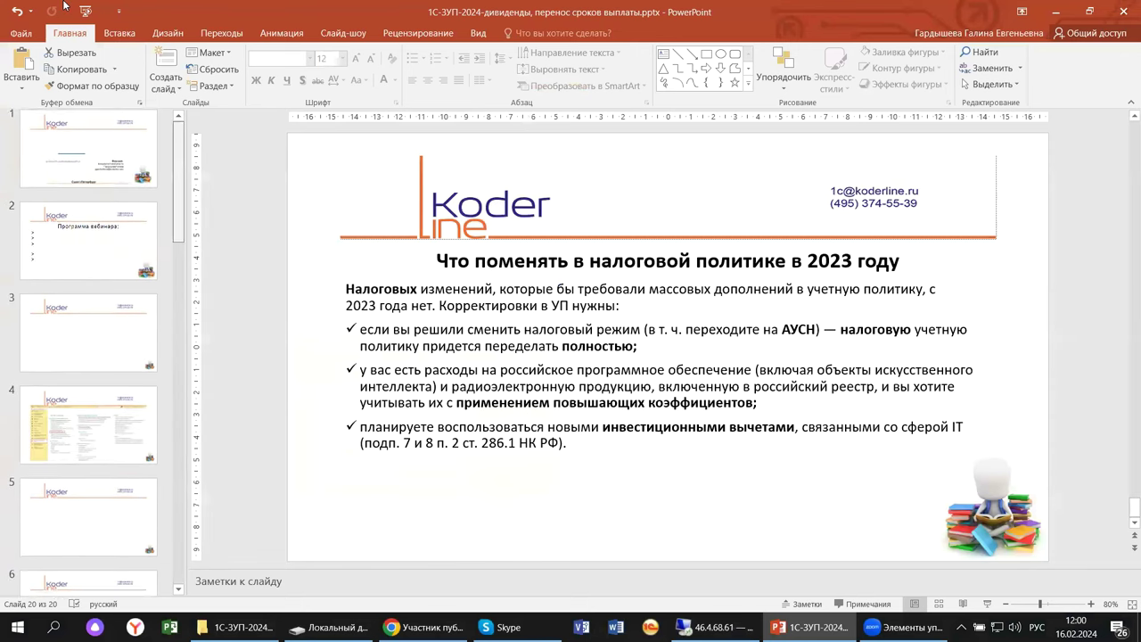
click(77, 176)
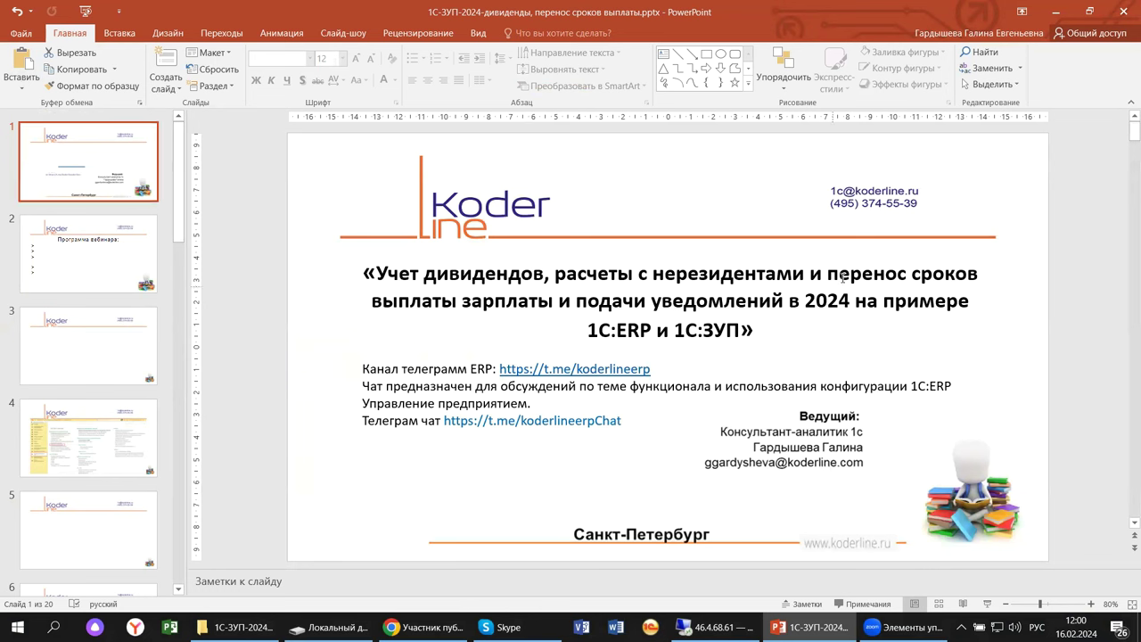